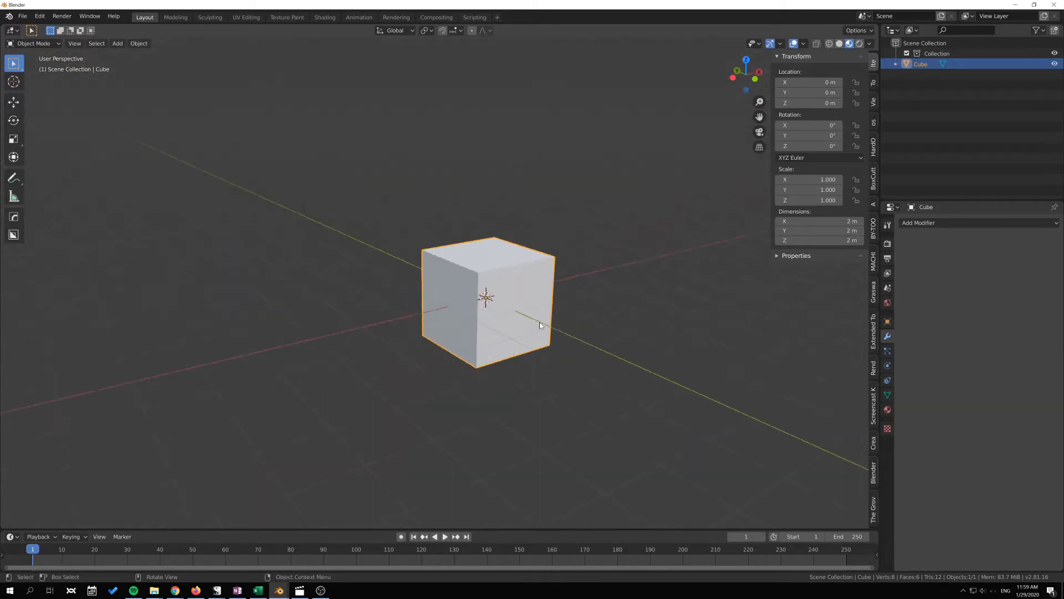
- Delete the cube's front face in Edit Mode to leave an open box, and return to Object Mode
key("Tab")
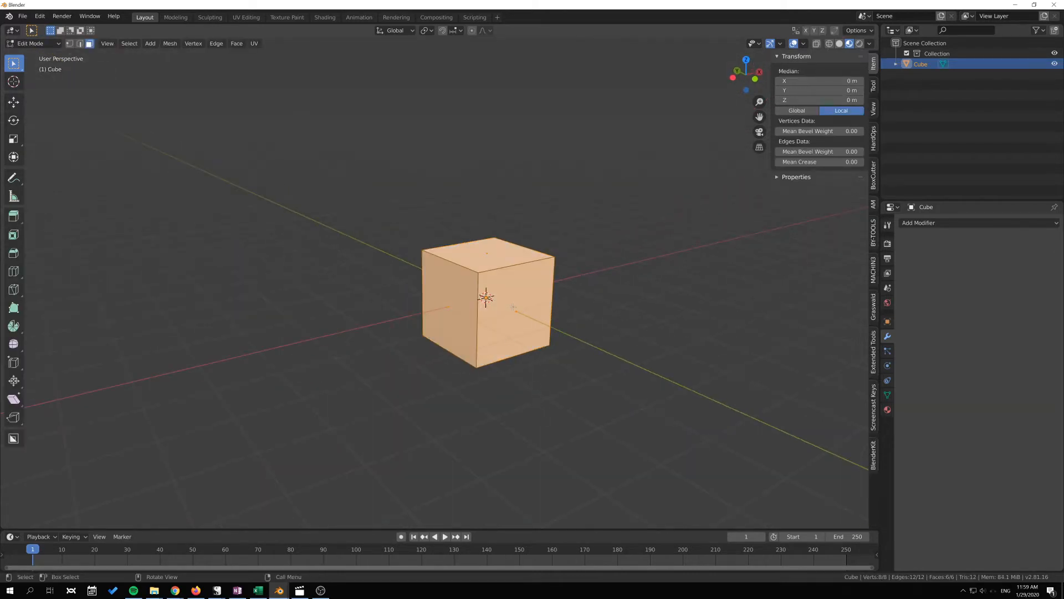
left_click(512, 306)
key("x")
left_click(561, 330)
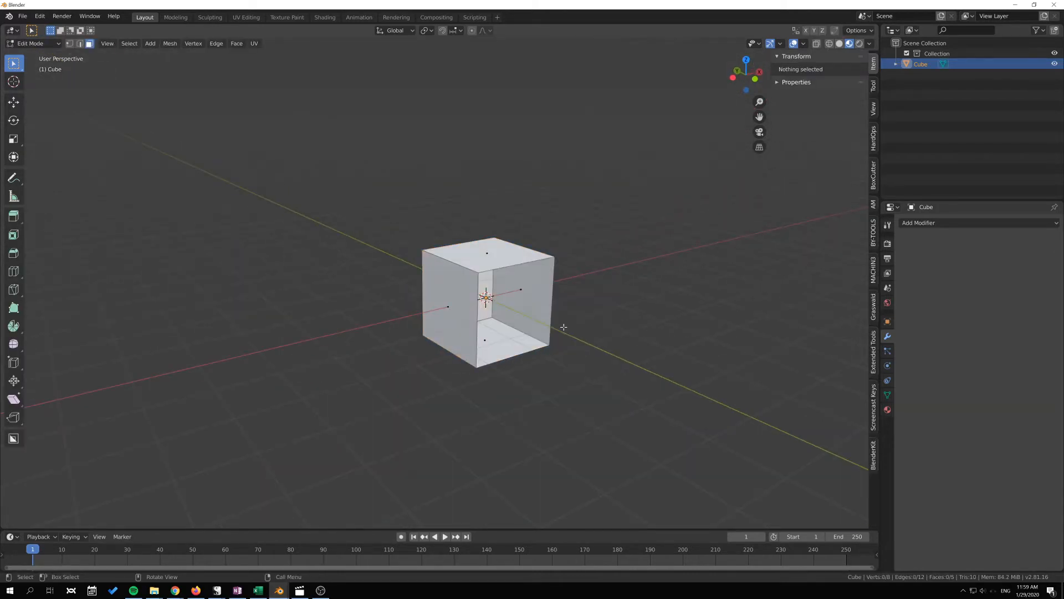
middle_click_drag(561, 330, 520, 304)
scroll(454, 314, "up", 3)
key("Tab")
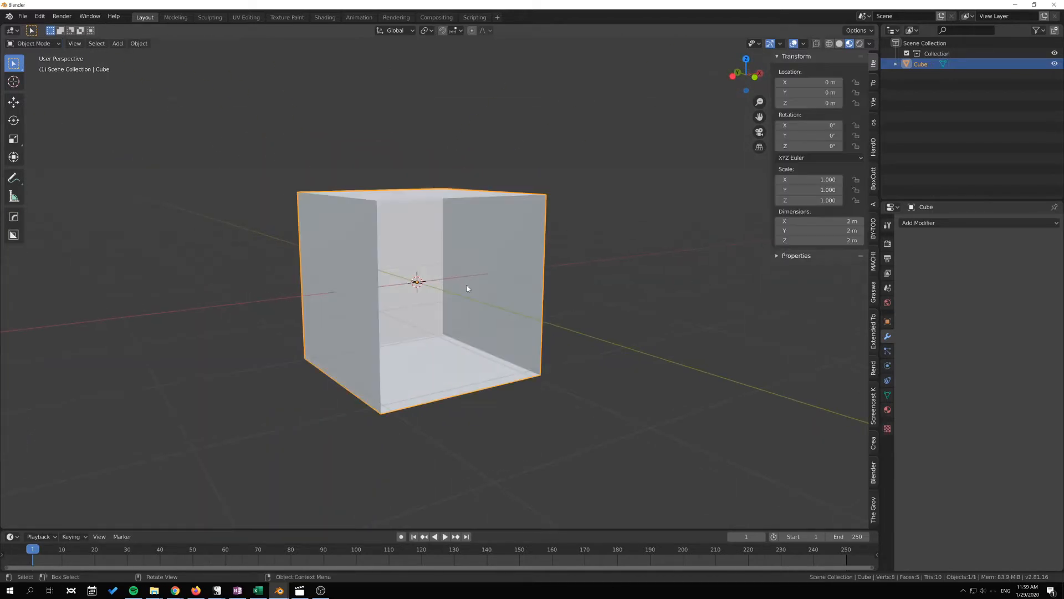
middle_click_drag(678, 290, 583, 279)
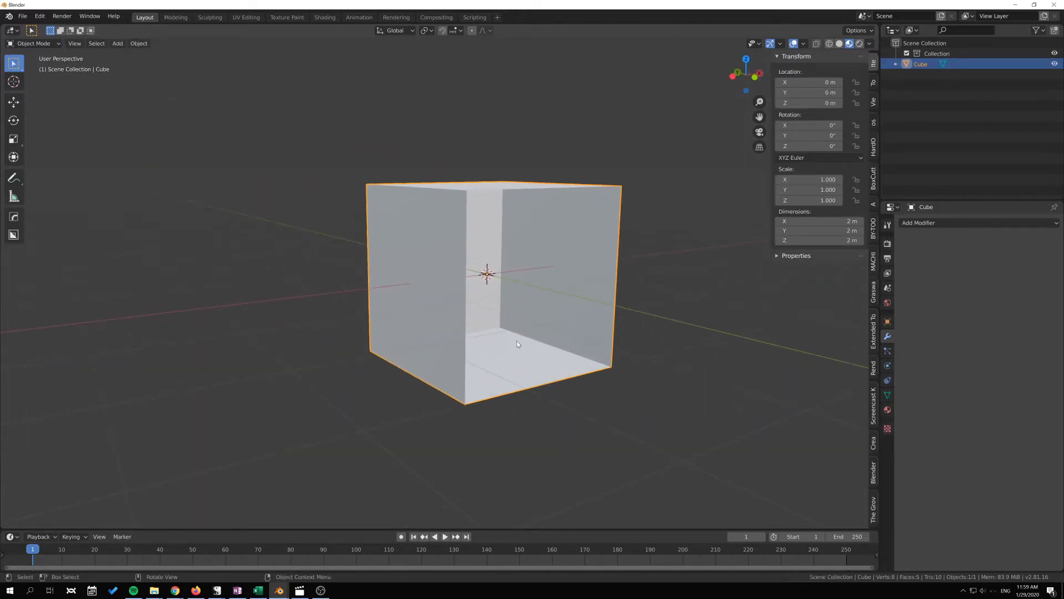
- Add a Solidify modifier to the open cube and view its rim from several sides
left_click(936, 222)
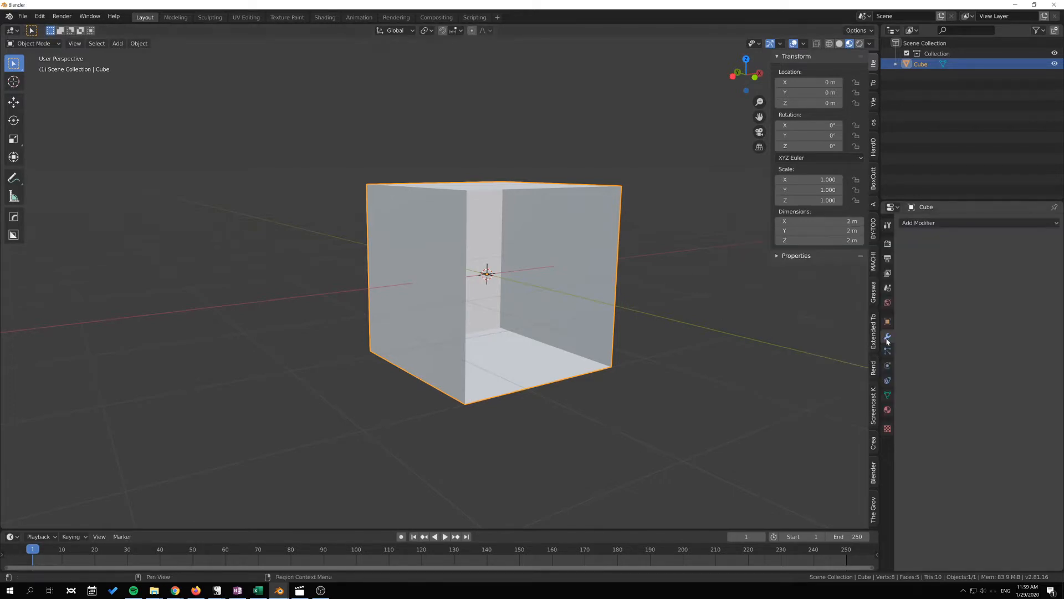
left_click(930, 223)
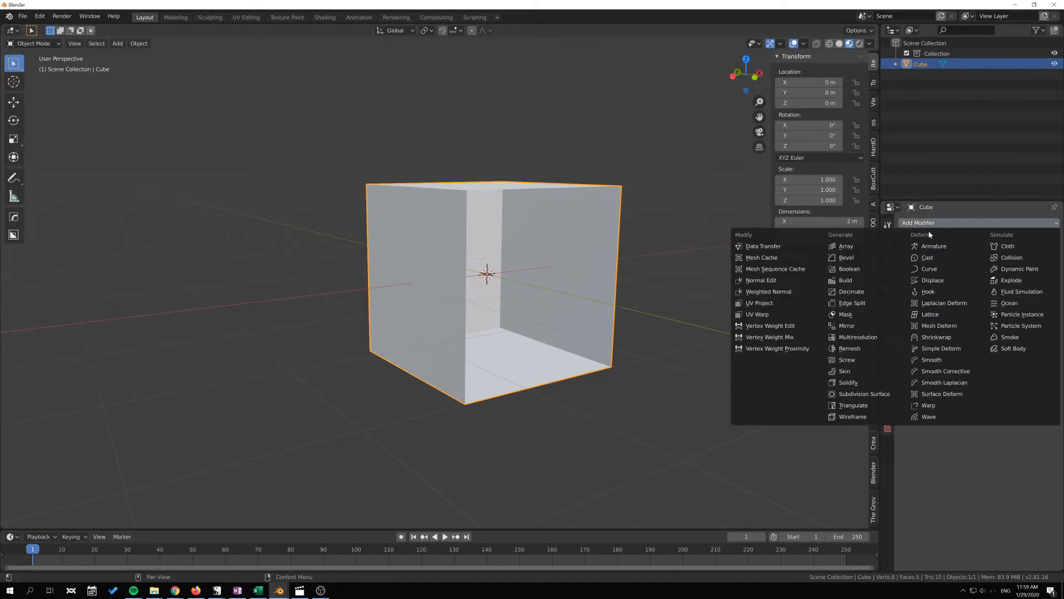
left_click(848, 383)
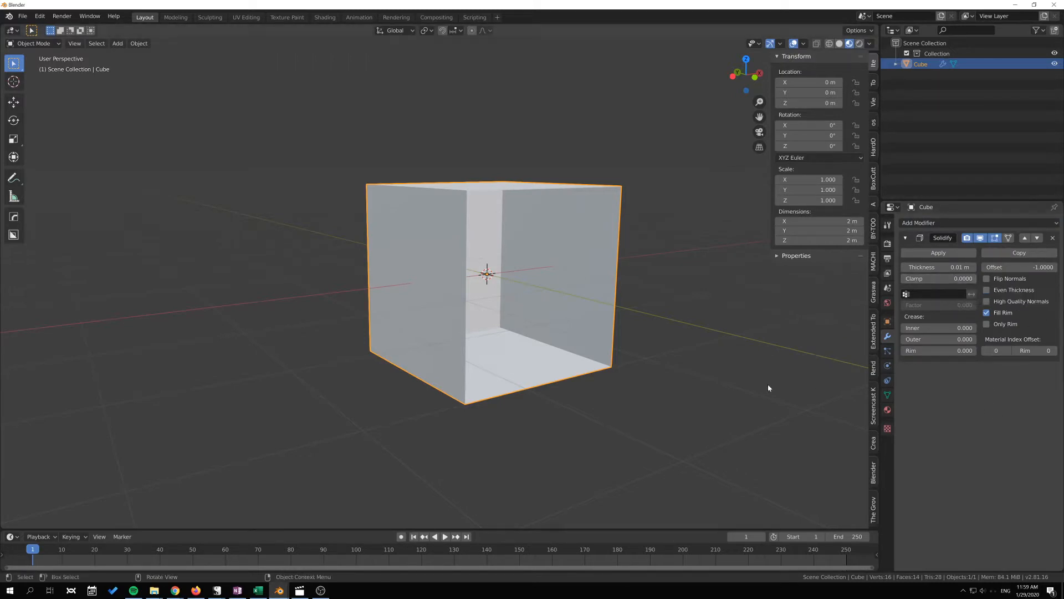
middle_click_drag(767, 385, 748, 294)
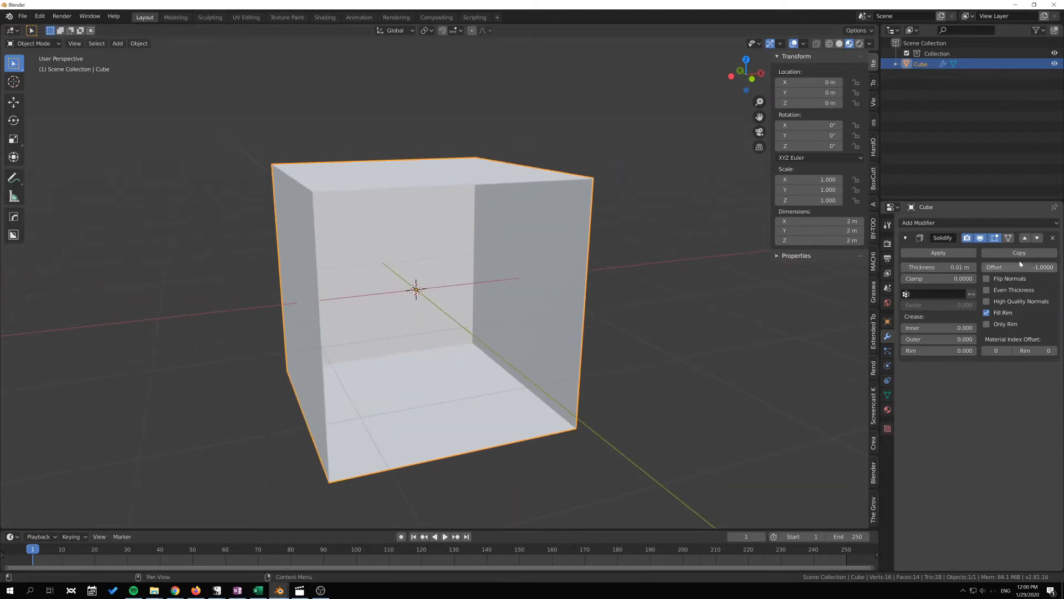
middle_click_drag(686, 335, 665, 288)
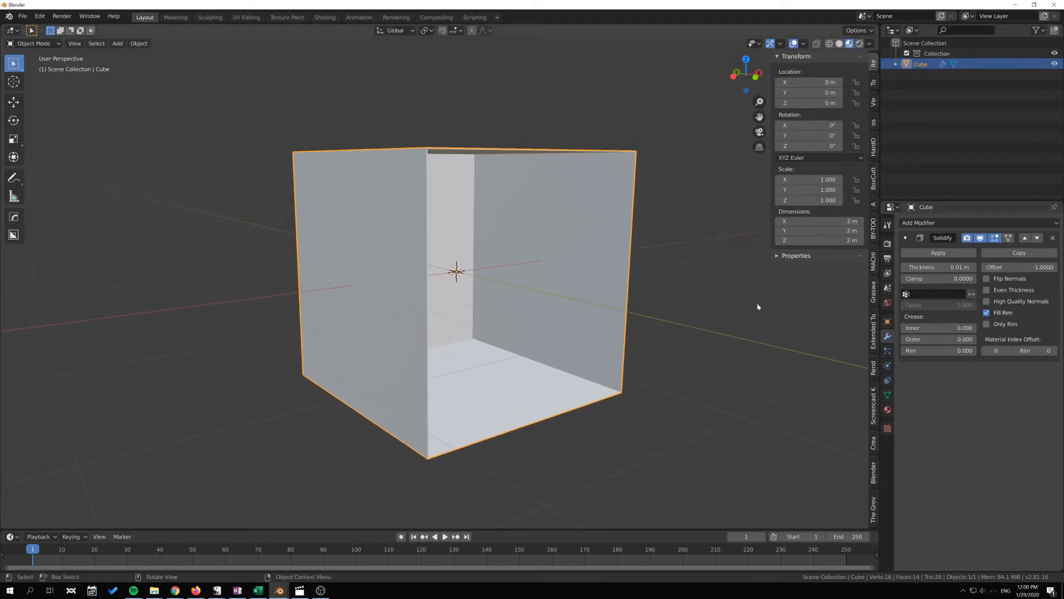
middle_click_drag(659, 331, 748, 345)
- Try a Solidify thickness of about 0.579 m and set the clamp to 1
mouse_move(934, 268)
left_mouse_down()
mouse_move(992, 268)
mouse_move(922, 265)
left_mouse_up()
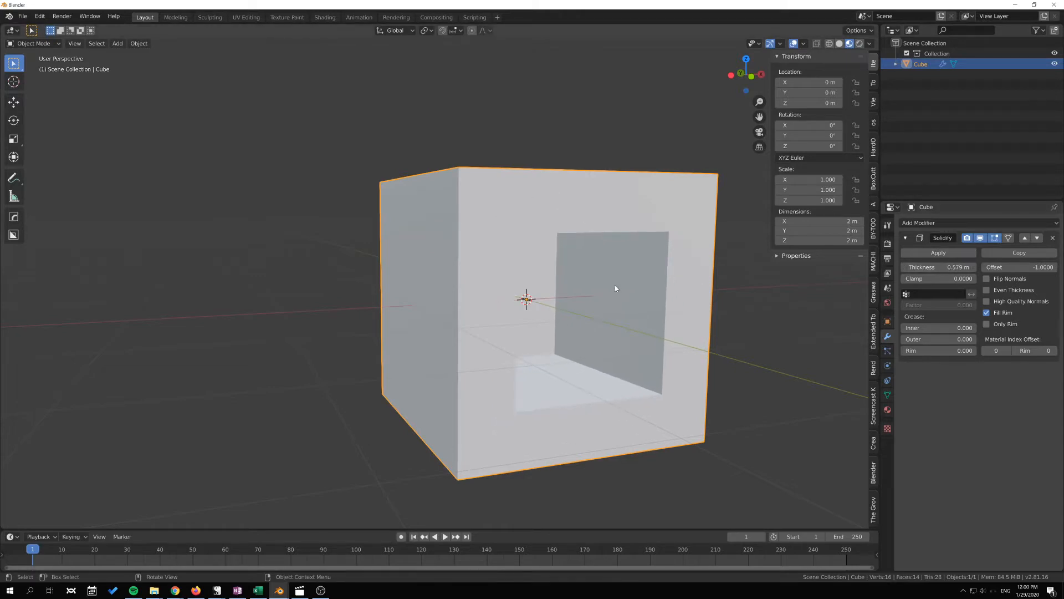
middle_click_drag(616, 290, 687, 310)
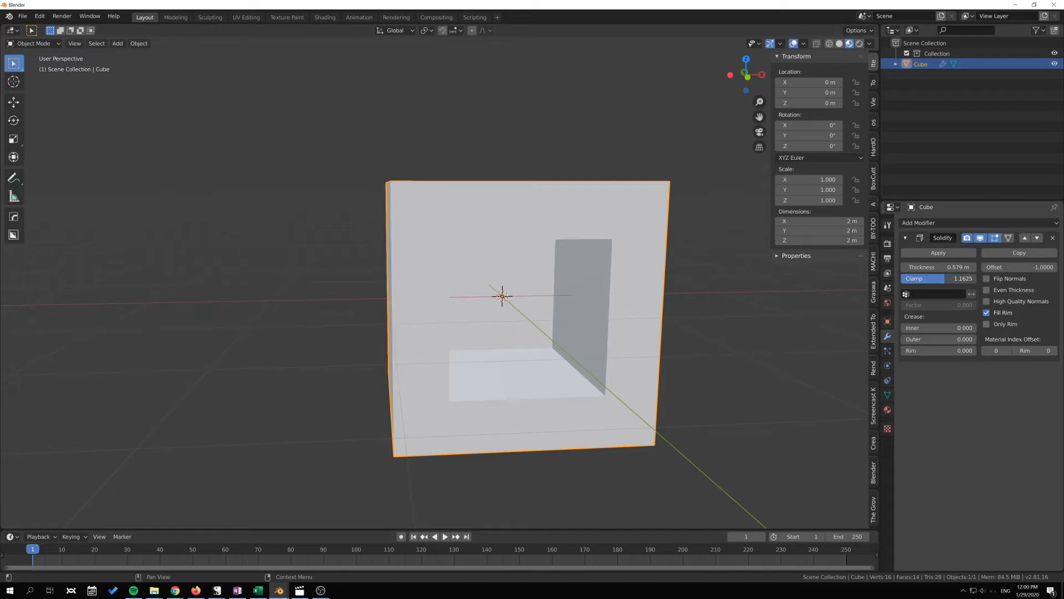
key("Return")
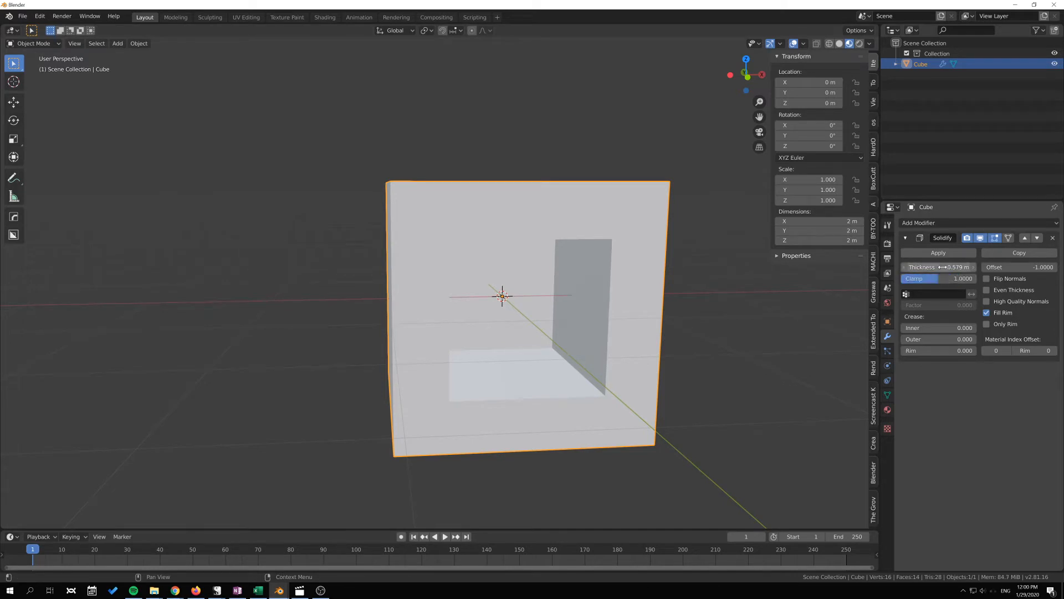
- Lower the Solidify thickness to -10 m and view the shell growing outward
left_click_drag(946, 267, 651, 268)
left_click_drag(721, 268, 411, 268)
scroll(699, 309, "down", 5)
middle_click_drag(699, 309, 739, 312)
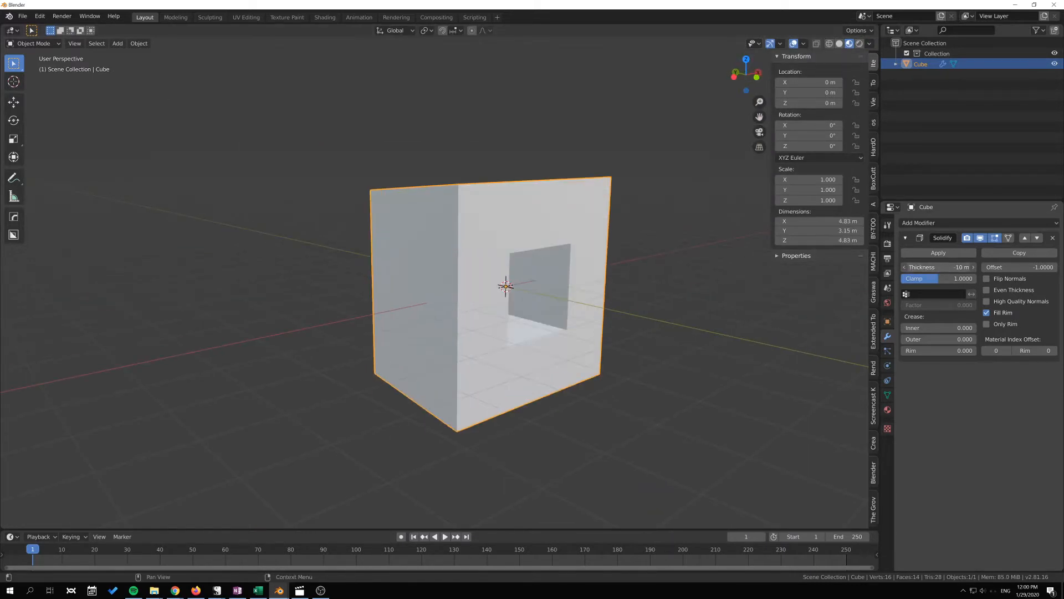
- Try a thickness of -3.45 m, clamp of about 1.698 and offset of about 0.777, and inspect the shell in front wireframe view
left_click_drag(951, 278, 1053, 267)
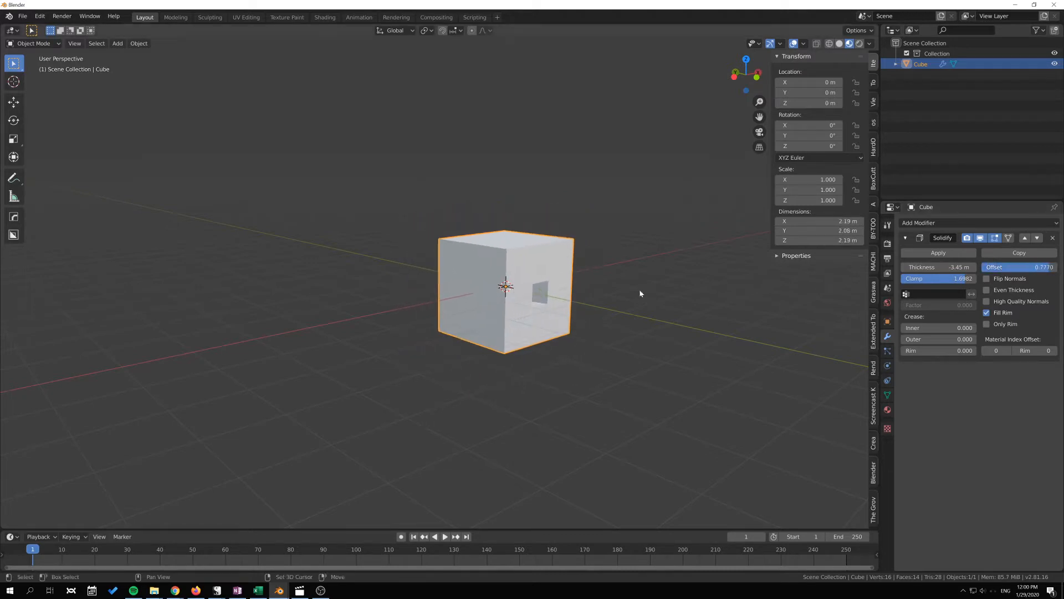
key("shift+z")
key("KP_1")
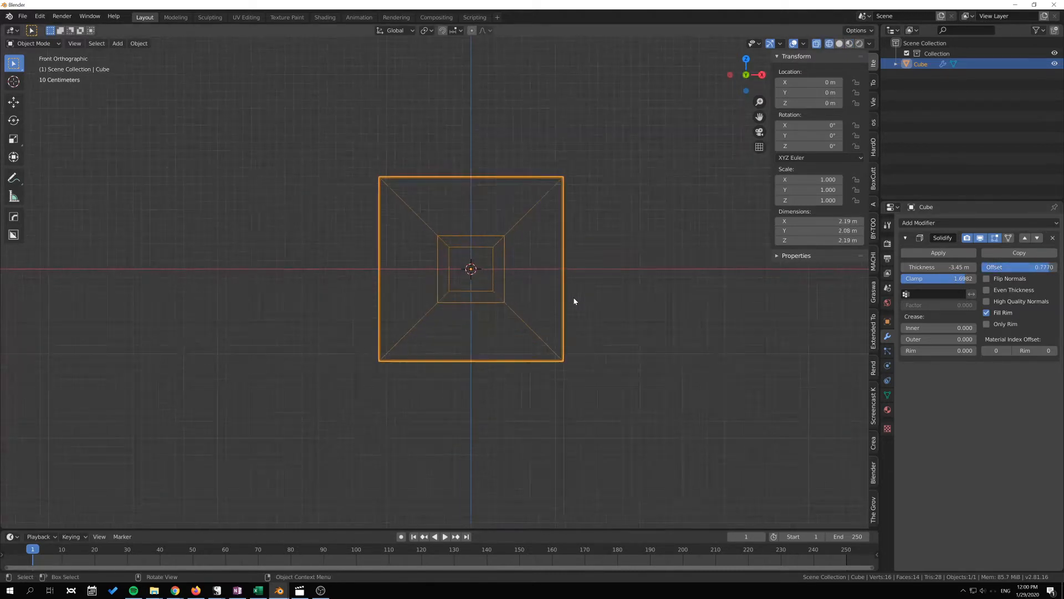
scroll(574, 299, "up", 1)
middle_click_drag(565, 289, 528, 290, "shift")
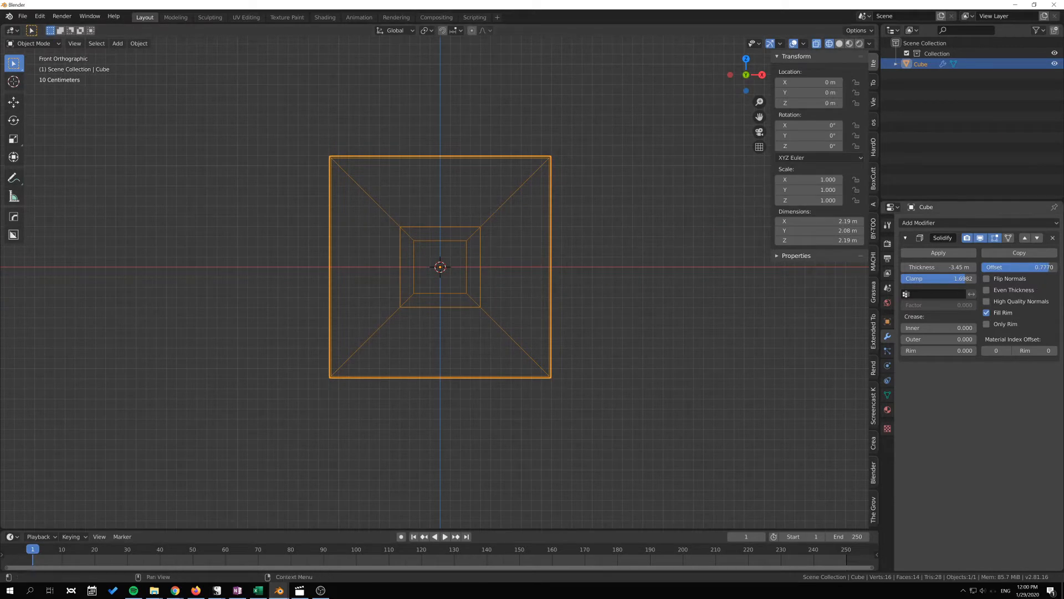
- Set the Solidify offset back to -1 and return to the shaded perspective view
left_click_drag(1019, 267, 975, 267)
mouse_move(698, 298)
middle_mouse_down()
mouse_move(622, 282)
mouse_move(642, 289)
middle_mouse_up()
scroll(677, 299, "down", 3)
key("shift+z")
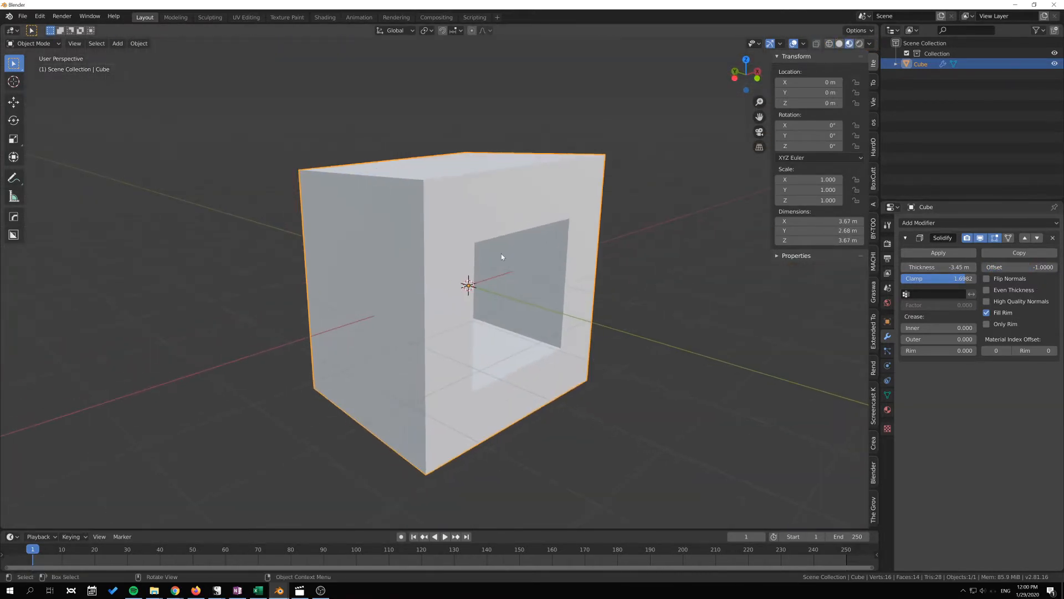
- Enter Edit Mode on the cube and set the Solidify thickness to 0.1 m
key("Tab")
middle_click_drag(719, 323, 438, 225)
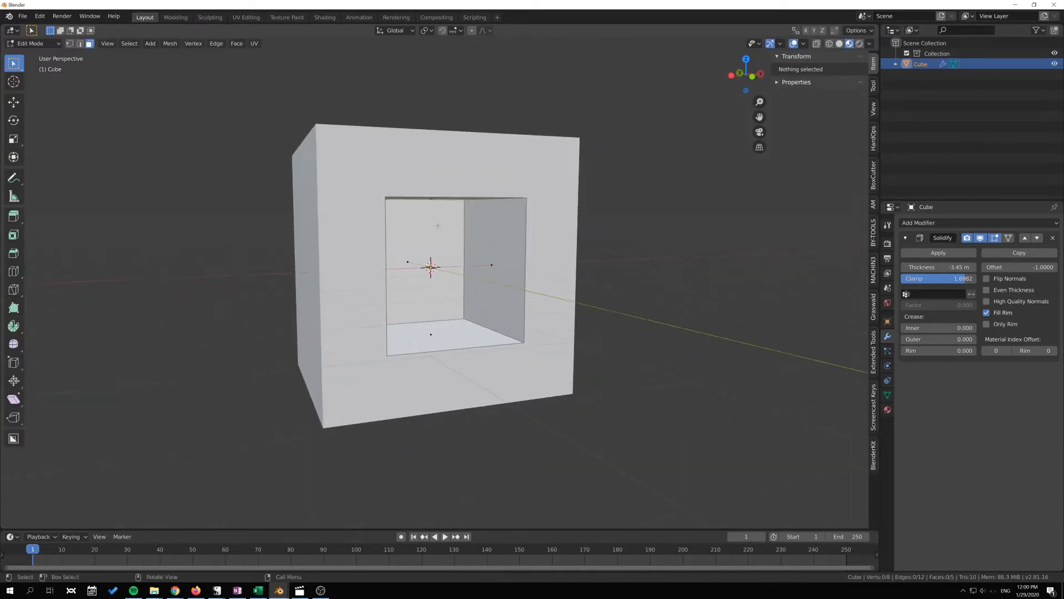
middle_click_drag(491, 279, 432, 266)
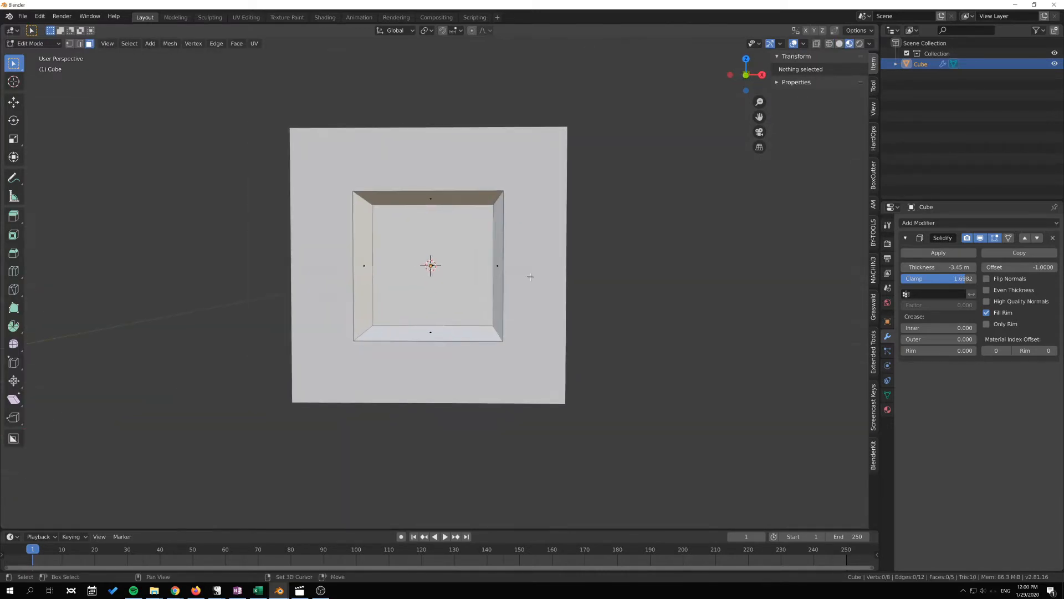
double_click(937, 267)
type("0.1")
key("Return")
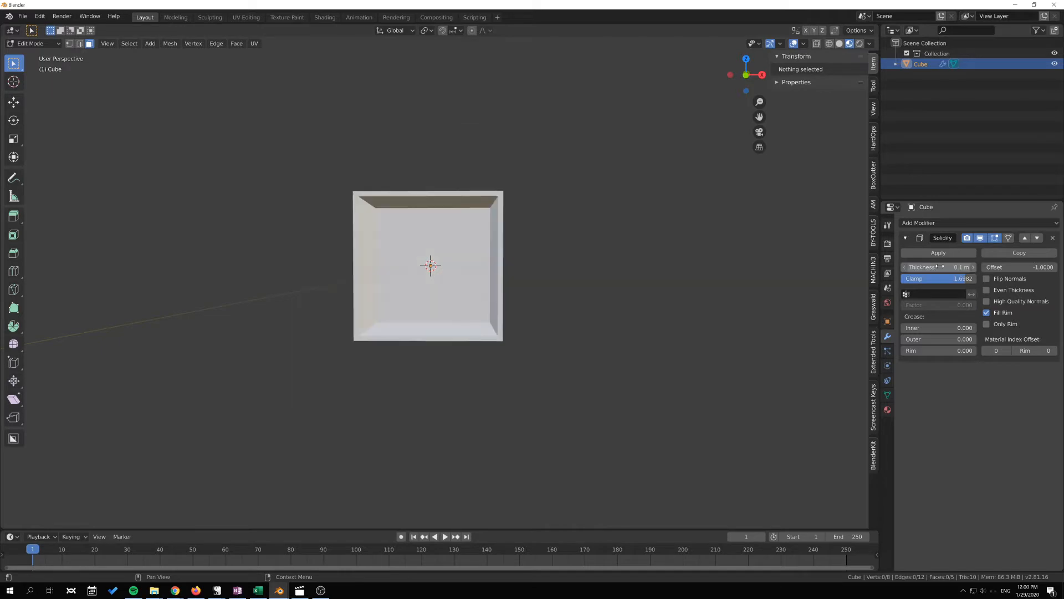
- Reset the Solidify clamp to 0 and view the thin-walled box up close
middle_click_drag(490, 280, 632, 301)
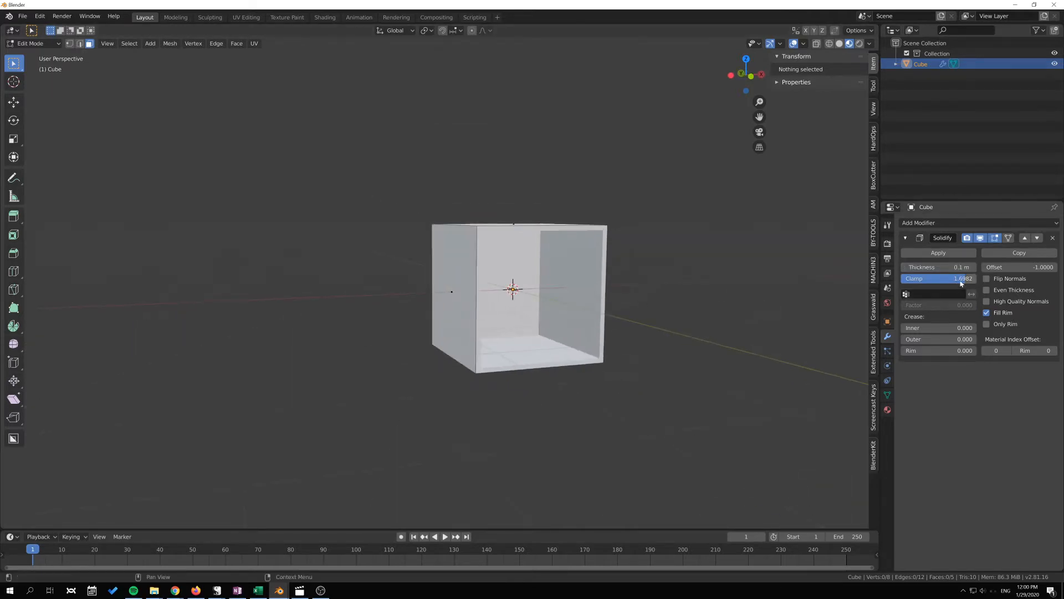
key("Return")
left_click_drag(964, 279, 903, 279)
scroll(516, 290, "up", 4)
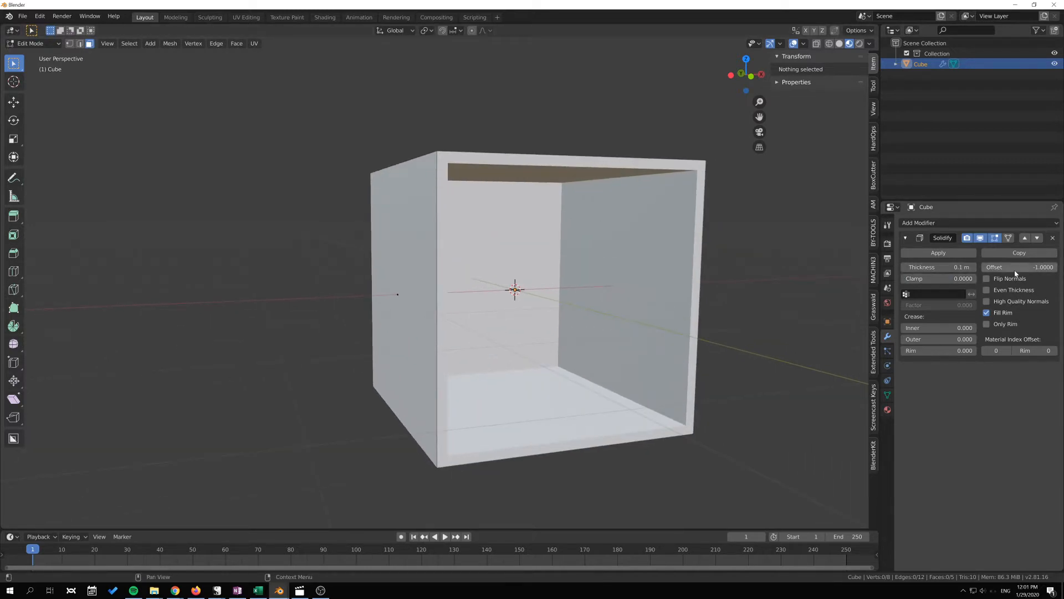
- Experiment with the Solidify thickness and offset, ending at a thickness of 0.35 m and an offset of -1
mouse_move(943, 267)
left_mouse_down()
mouse_move(931, 266)
mouse_move(957, 266)
left_mouse_up()
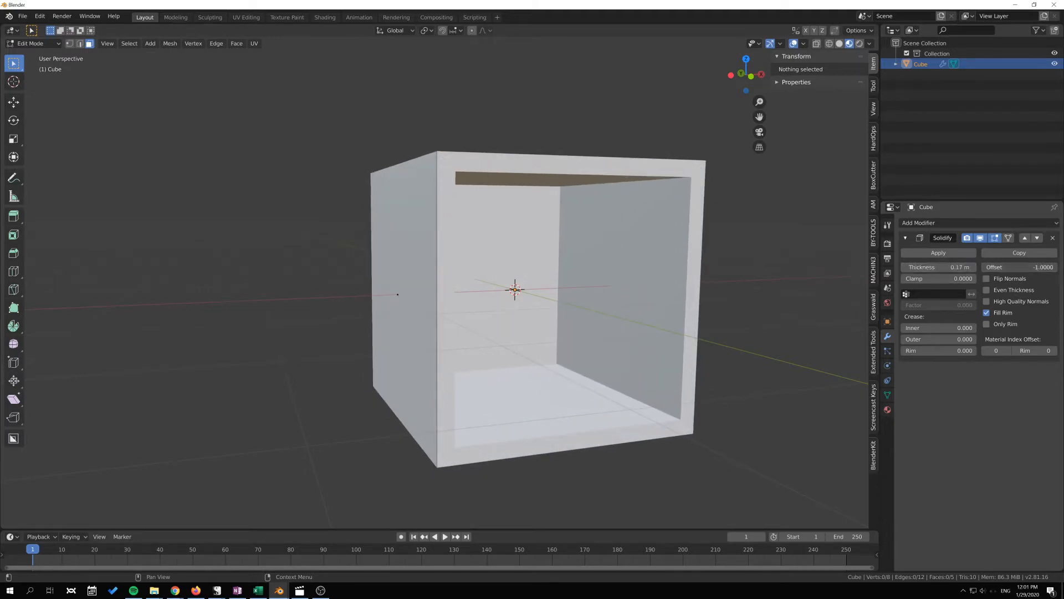
left_click_drag(1006, 267, 1057, 272)
left_click_drag(965, 266, 892, 267)
middle_click_drag(443, 283, 490, 296)
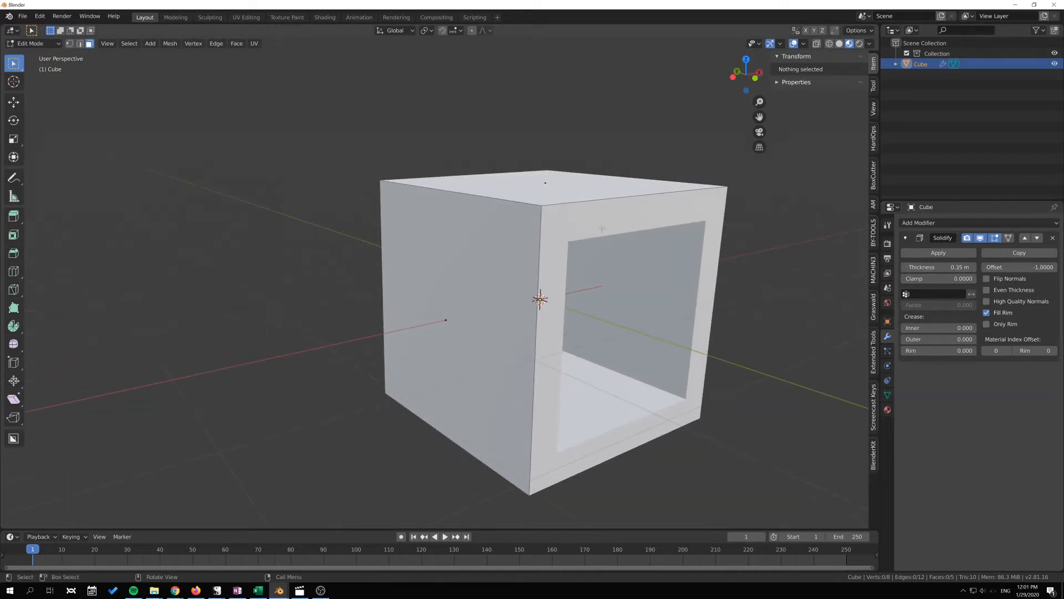
- Select the box's side face at X -1 m and set the Solidify thickness to 0.33 m
middle_click_drag(602, 228, 557, 233)
left_click(469, 292)
middle_click_drag(469, 293, 423, 306)
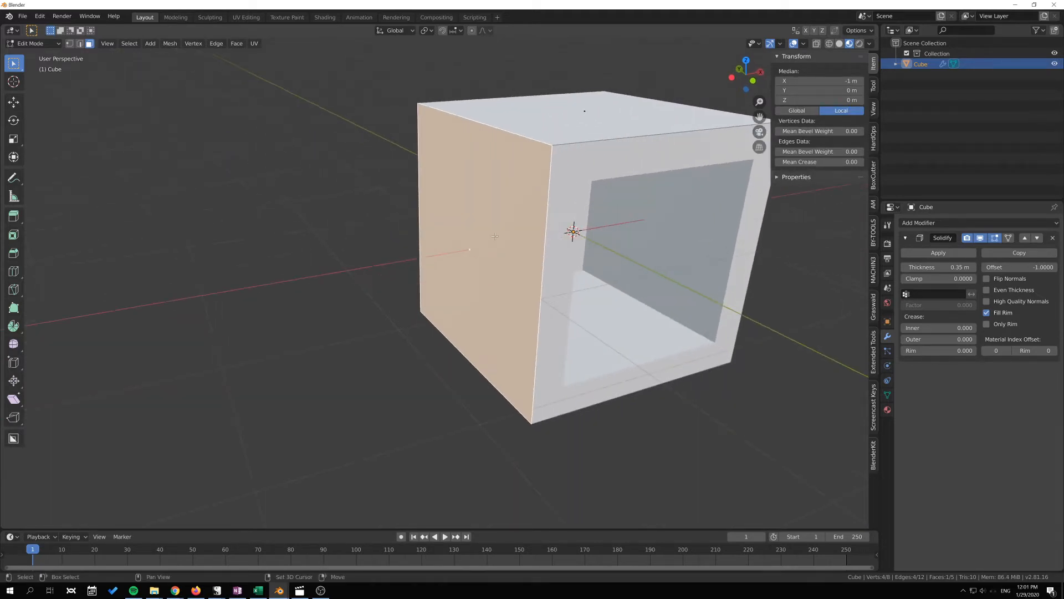
middle_click_drag(509, 242, 484, 248)
middle_click_drag(683, 261, 388, 269)
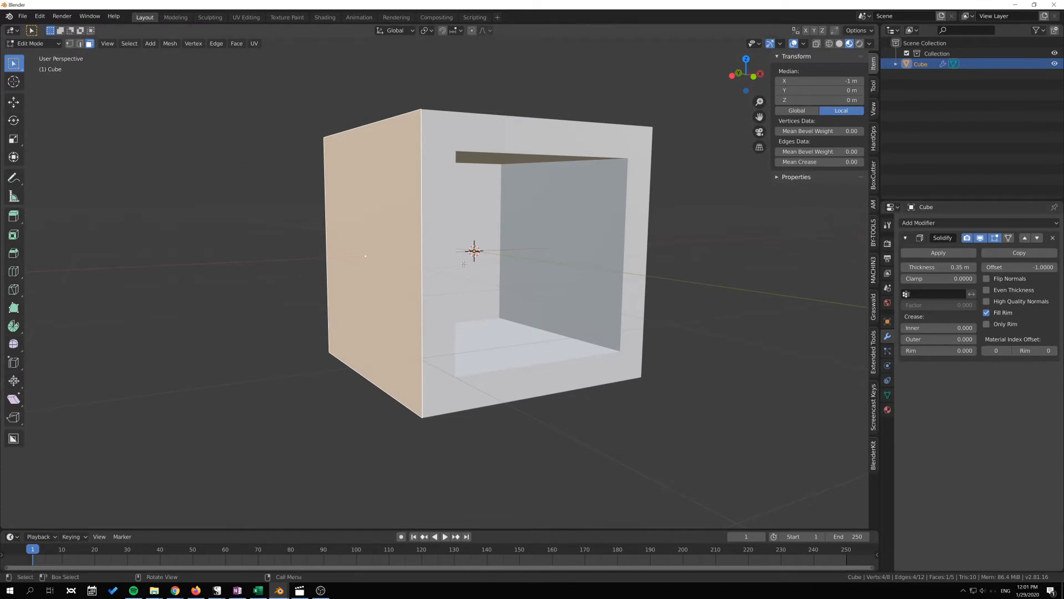
middle_click_drag(543, 209, 540, 235)
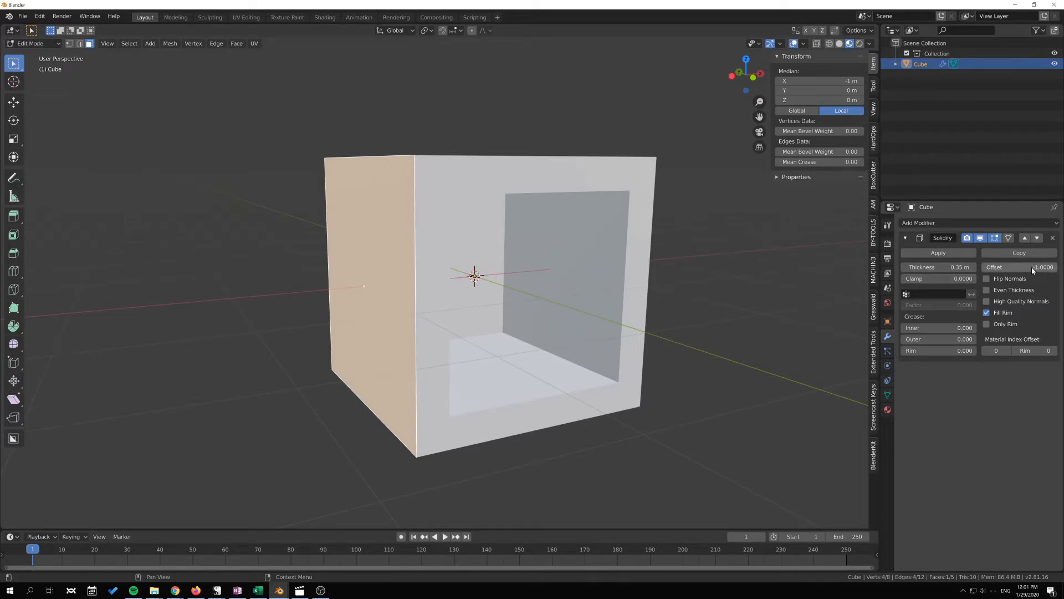
mouse_move(942, 267)
left_mouse_down()
mouse_move(959, 267)
mouse_move(881, 266)
mouse_move(954, 268)
mouse_move(936, 268)
left_mouse_up()
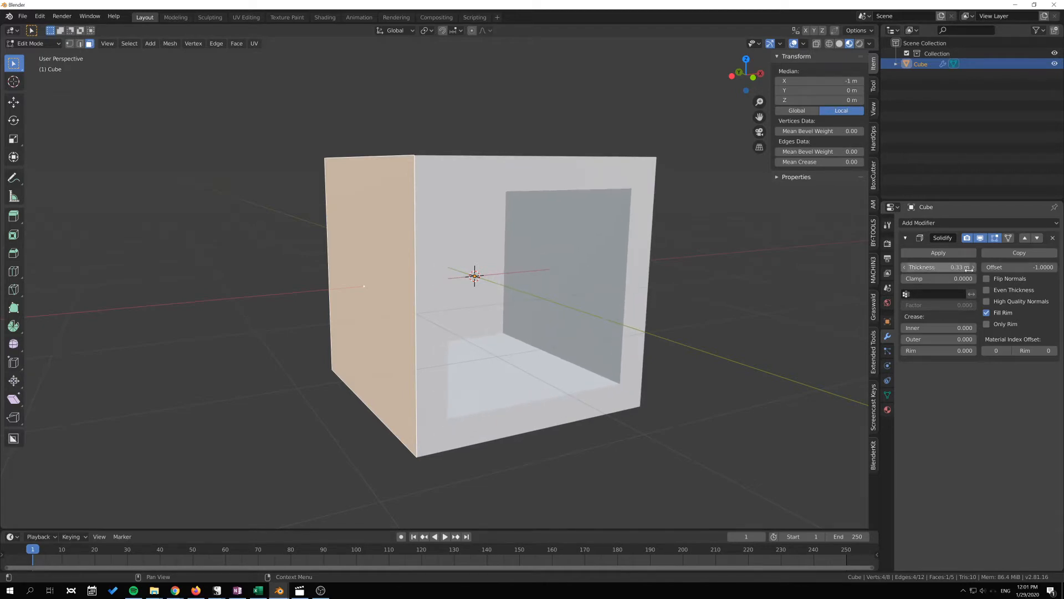
- Turn on Flip Normals for the Solidify modifier to compare the shell, and turn it off again
middle_click_drag(673, 268, 729, 282, "shift")
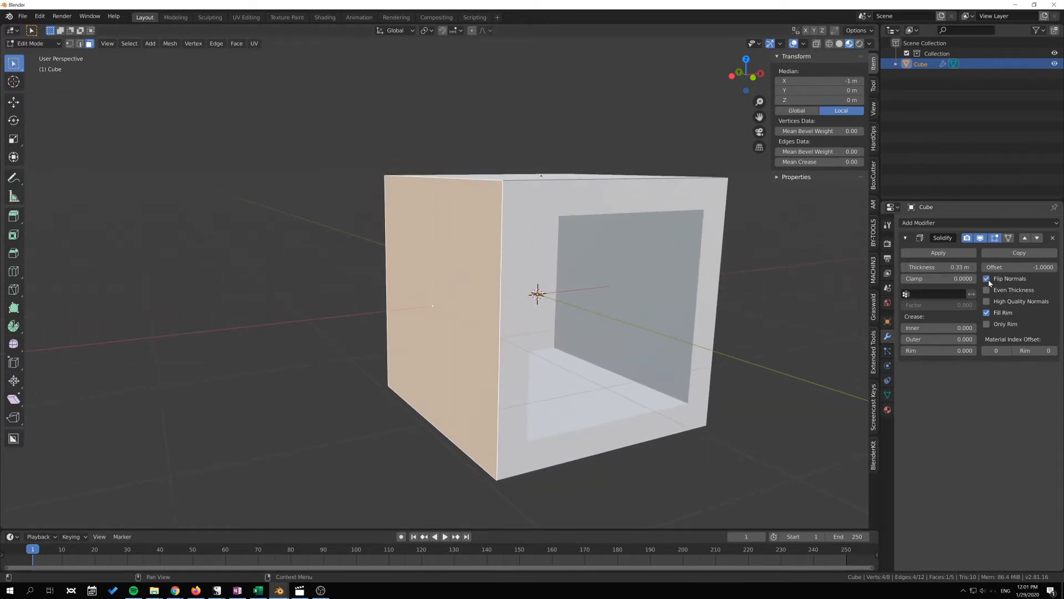
middle_click_drag(854, 296, 718, 311)
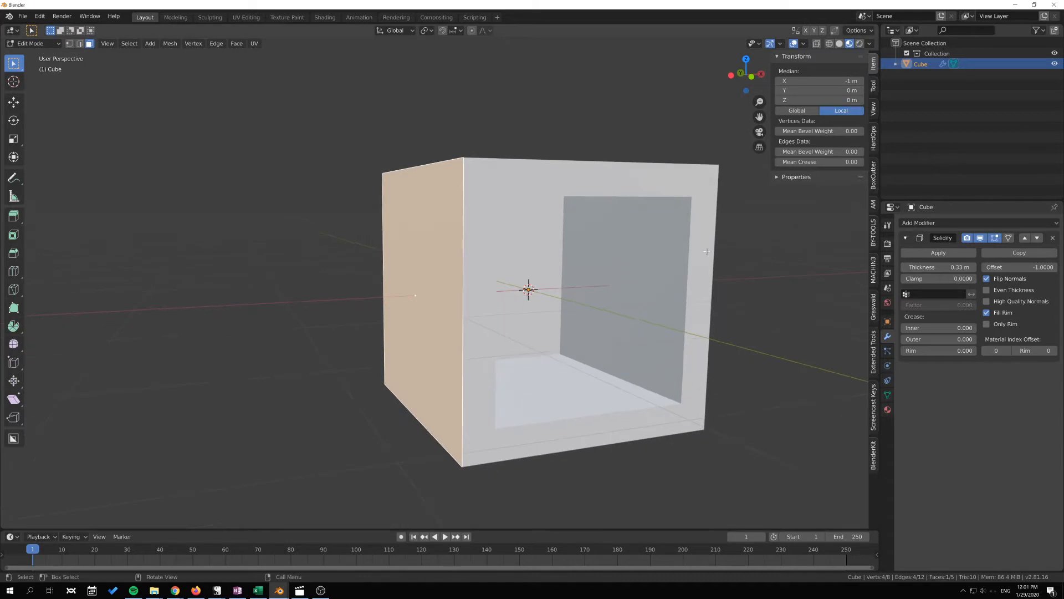
left_click(986, 279)
- Examine the solidified walls' thickness in wireframe from the front, back and left orthographic views
middle_click_drag(689, 317, 656, 281)
key("shift+z")
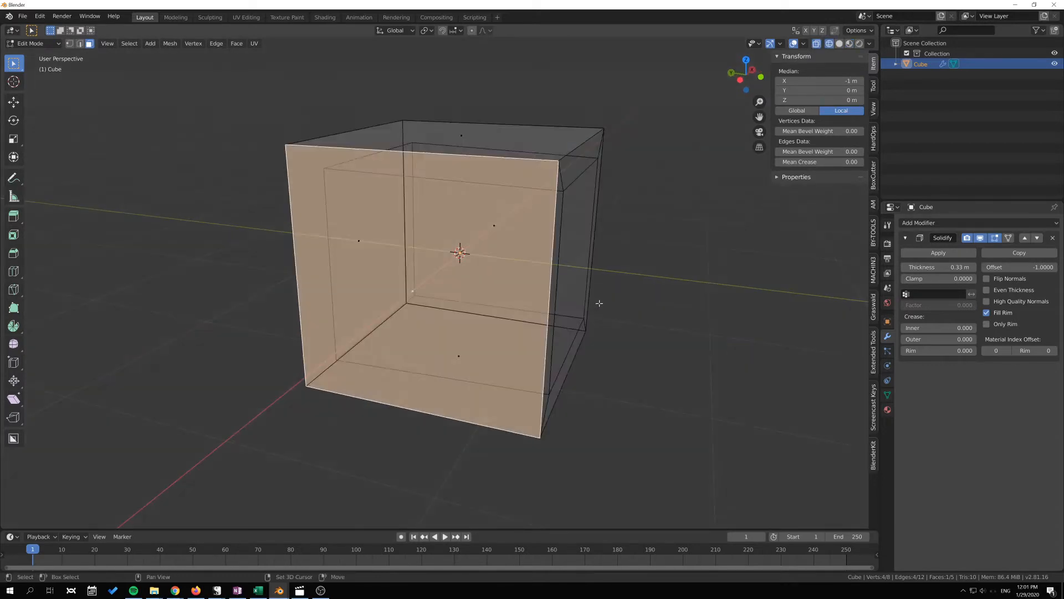
mouse_move(599, 301)
middle_mouse_down()
mouse_move(584, 294)
mouse_move(598, 297)
middle_mouse_up()
key("KP_1")
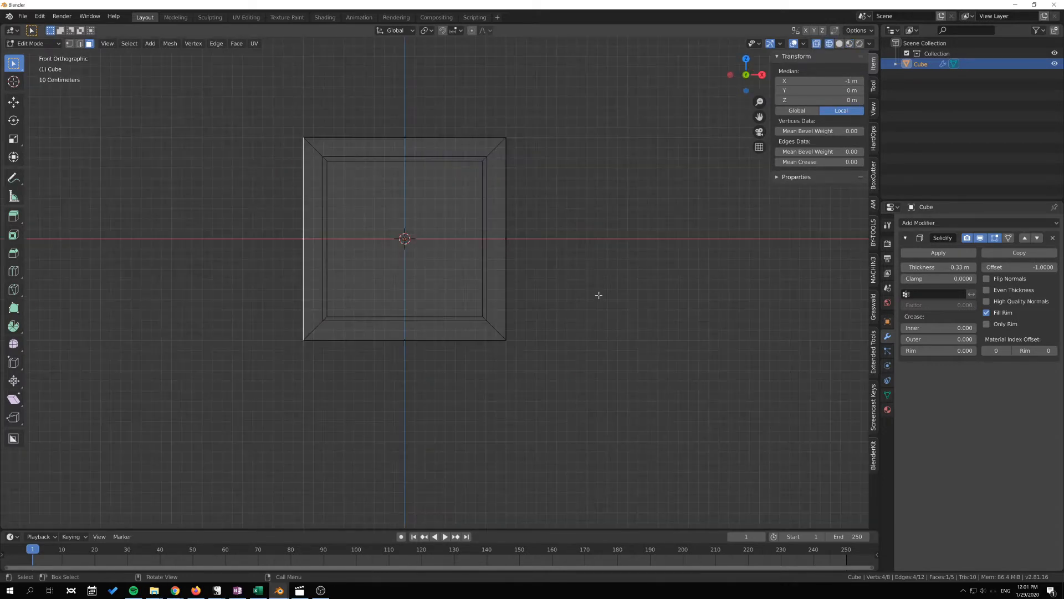
key("ctrl+KP_1")
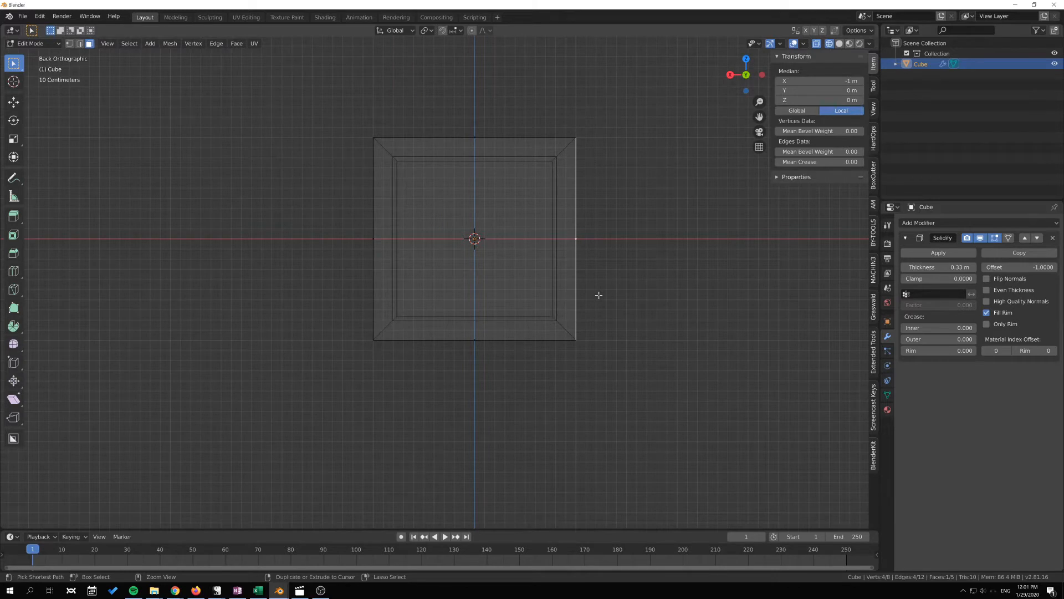
key("shift+z")
key("ctrl+KP_3")
mouse_move(593, 293)
middle_mouse_down("shift")
mouse_move(540, 294)
mouse_move(542, 334)
mouse_move(546, 310)
middle_mouse_up("shift")
scroll(542, 335, "up", 1)
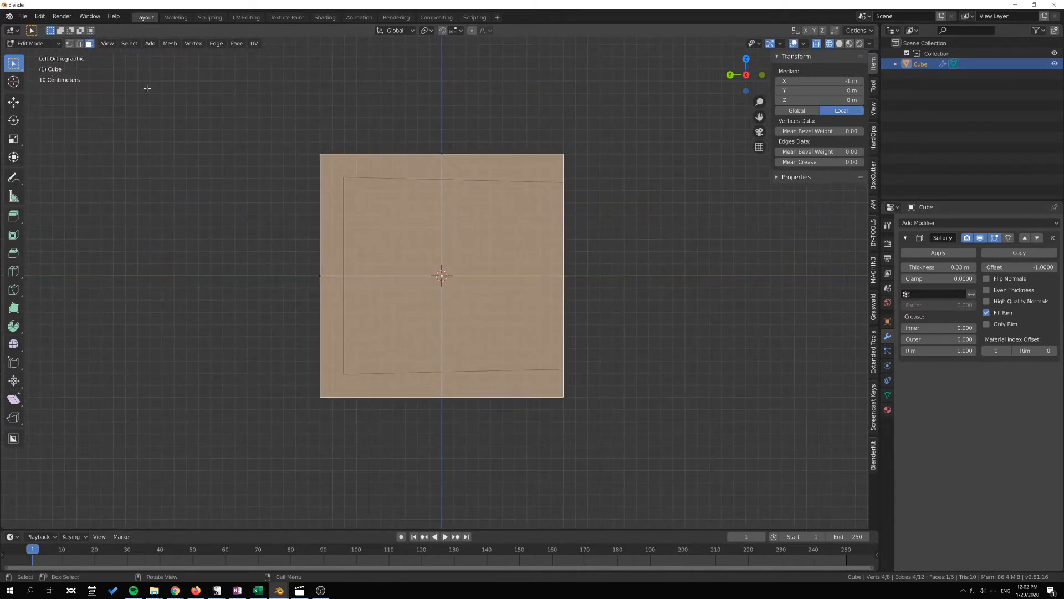
scroll(672, 280, "up", 1)
middle_click_drag(672, 280, 679, 263, "shift")
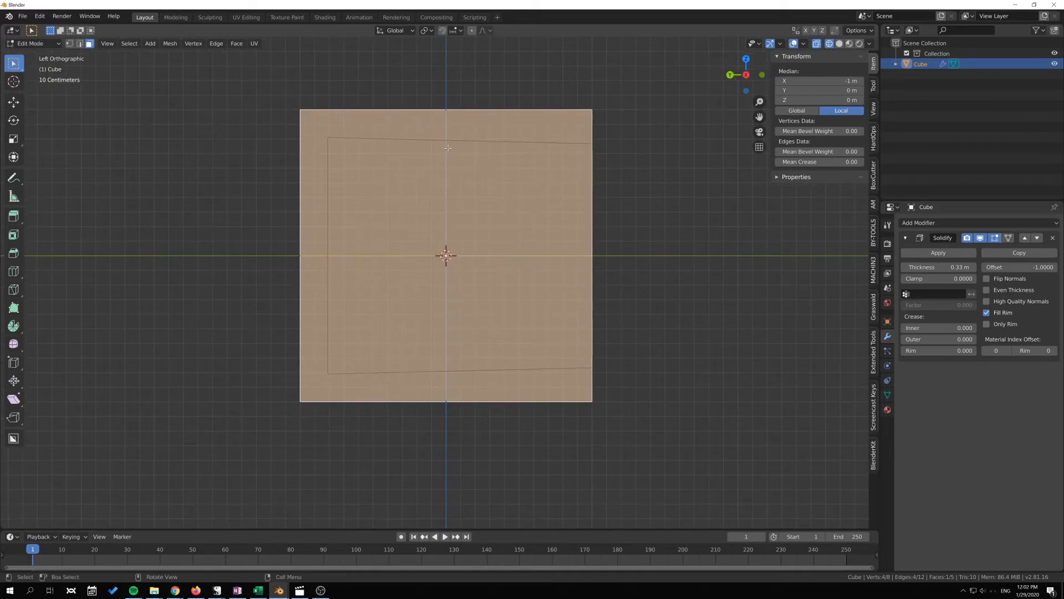
- Turn on Even Thickness for the cube's Solidify modifier, set its thickness to 0.241 m and return to Object Mode
scroll(355, 133, "up", 1)
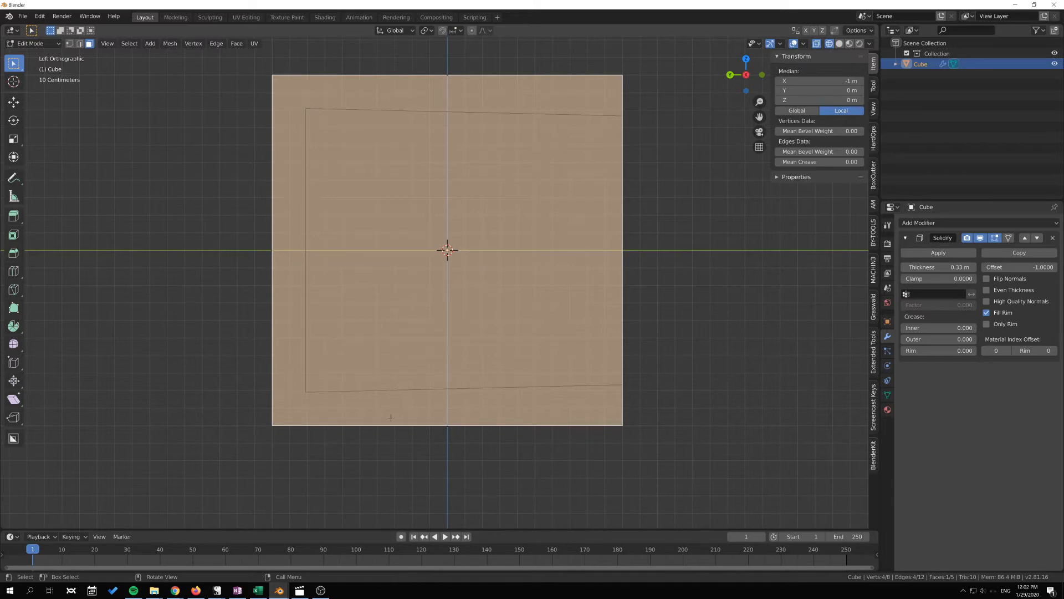
middle_click_drag(566, 392, 594, 397, "shift")
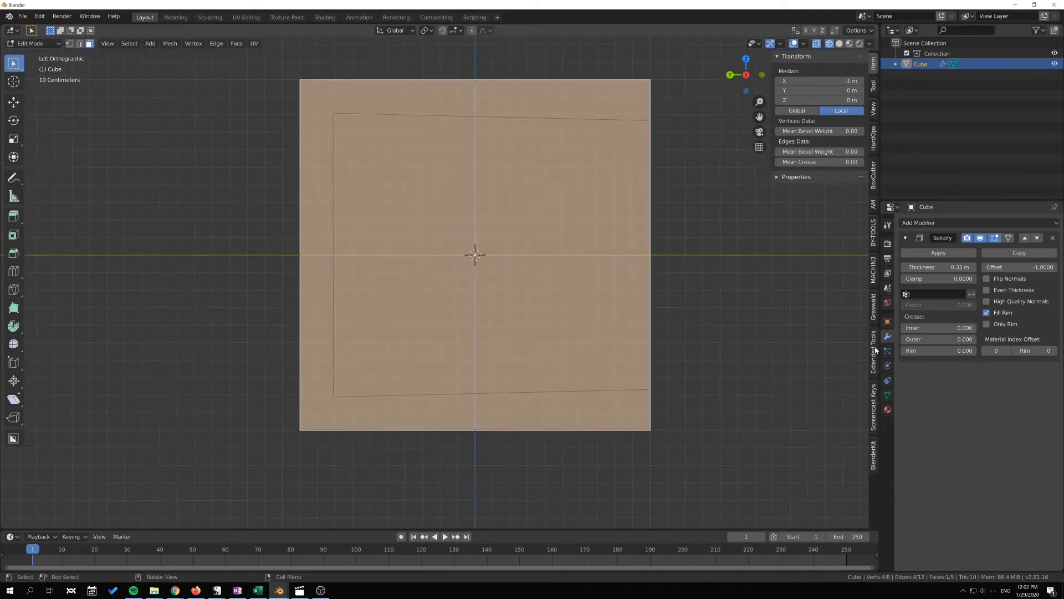
left_click(987, 290)
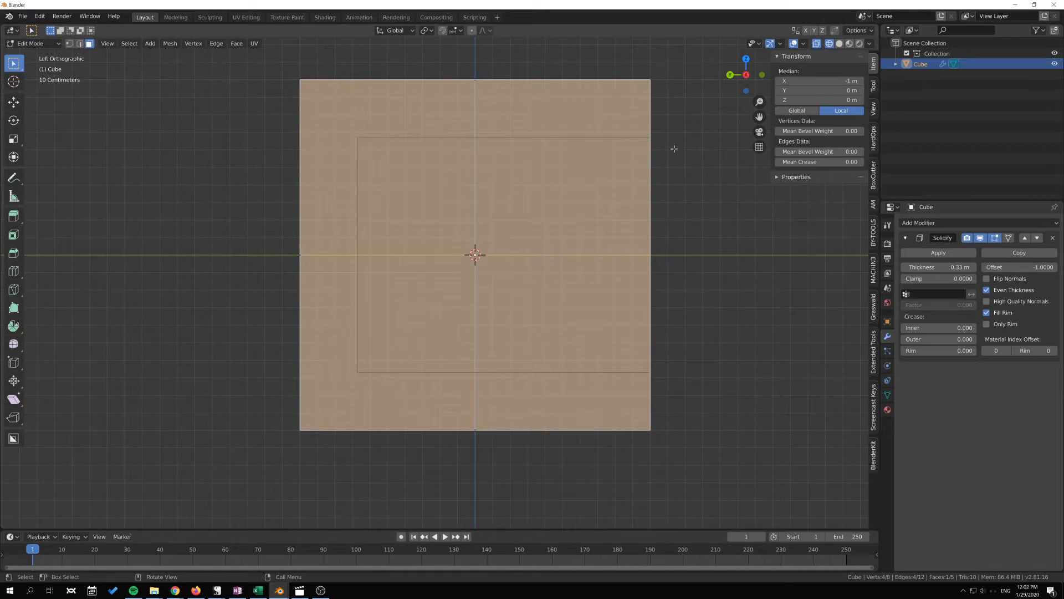
mouse_move(937, 268)
left_mouse_down()
mouse_move(949, 267)
mouse_move(916, 267)
left_mouse_up()
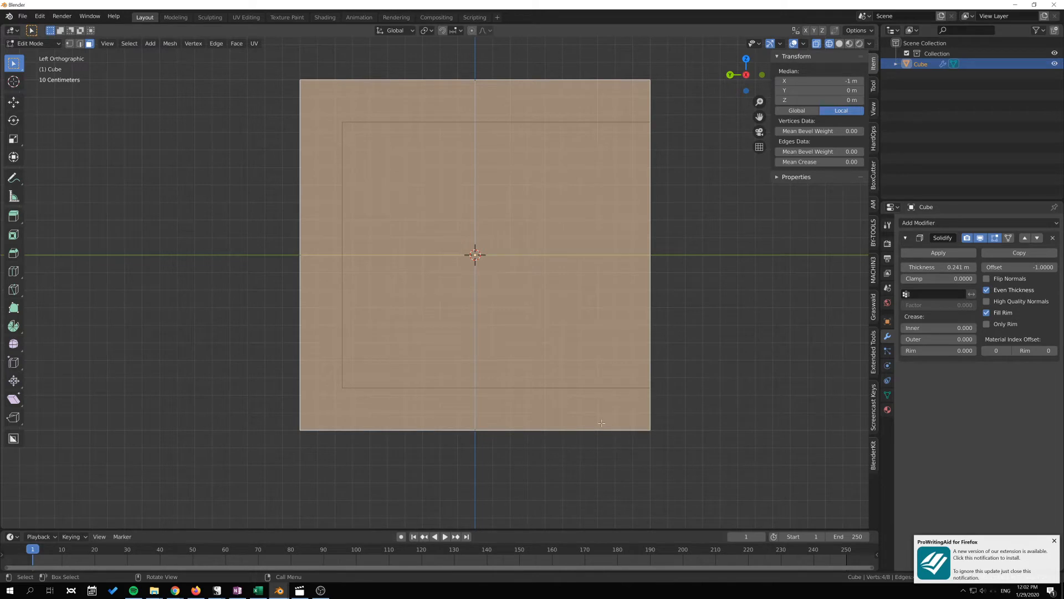
left_click(987, 302)
middle_click_drag(499, 302, 619, 293)
key("Tab")
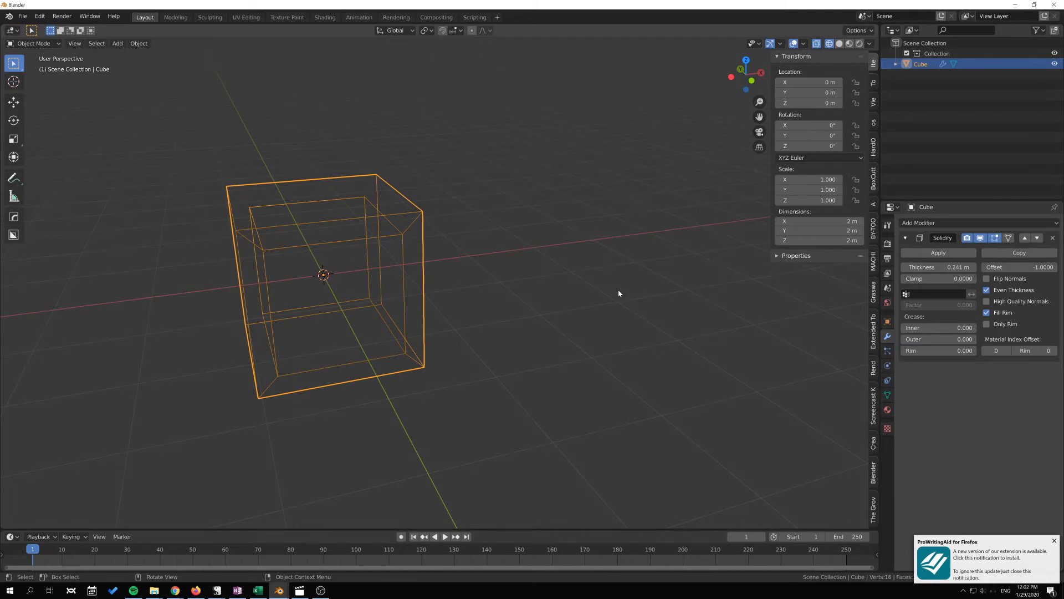
- Add a monkey mesh and move it about 3.2 m along the X axis, beside the cube
key("shift+a")
mouse_move(528, 288)
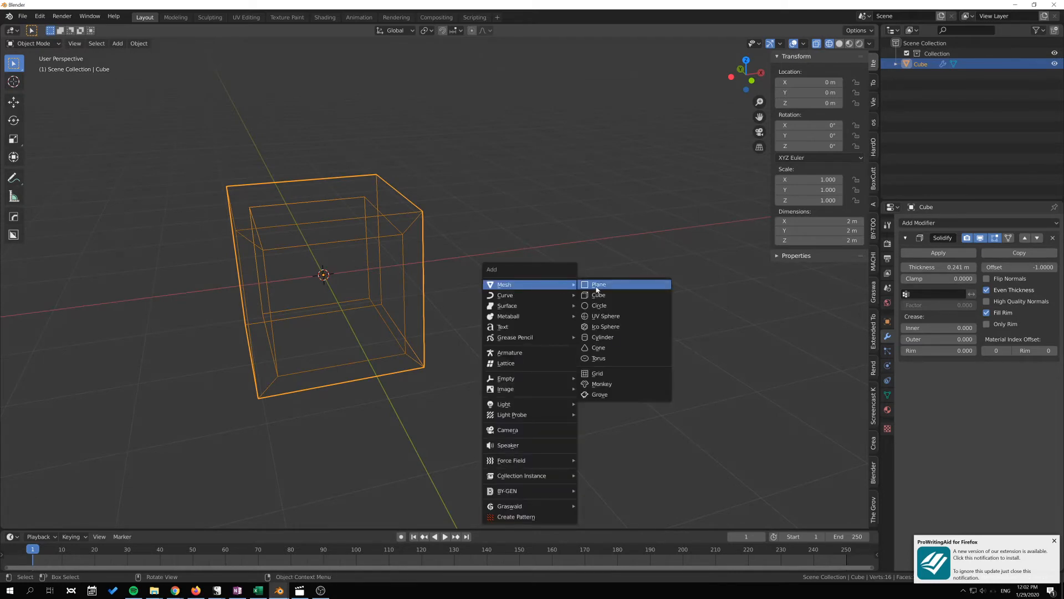
left_click(600, 383)
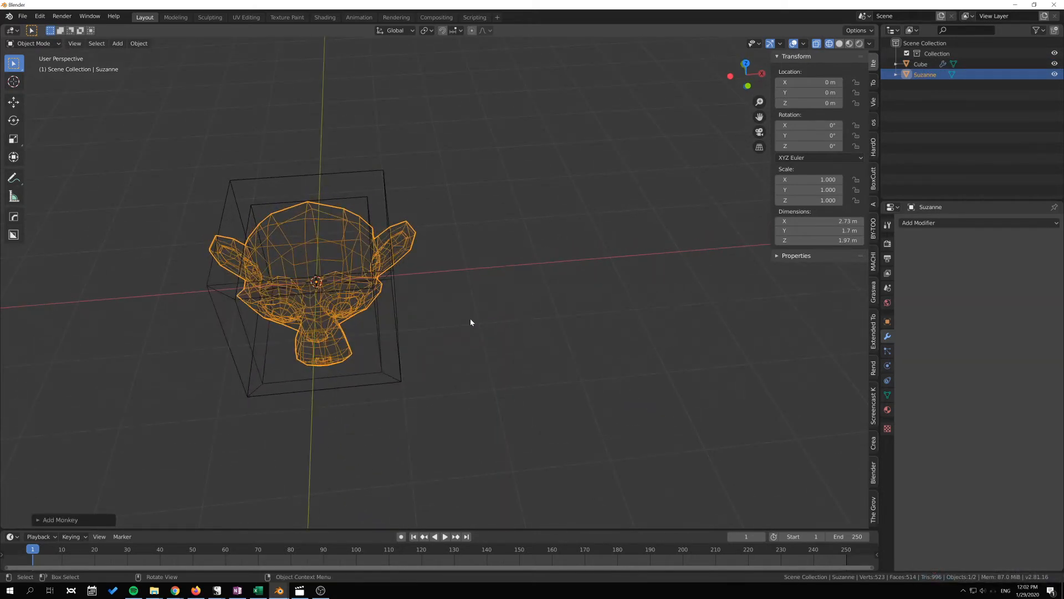
key("g")
key("x")
left_click(712, 314)
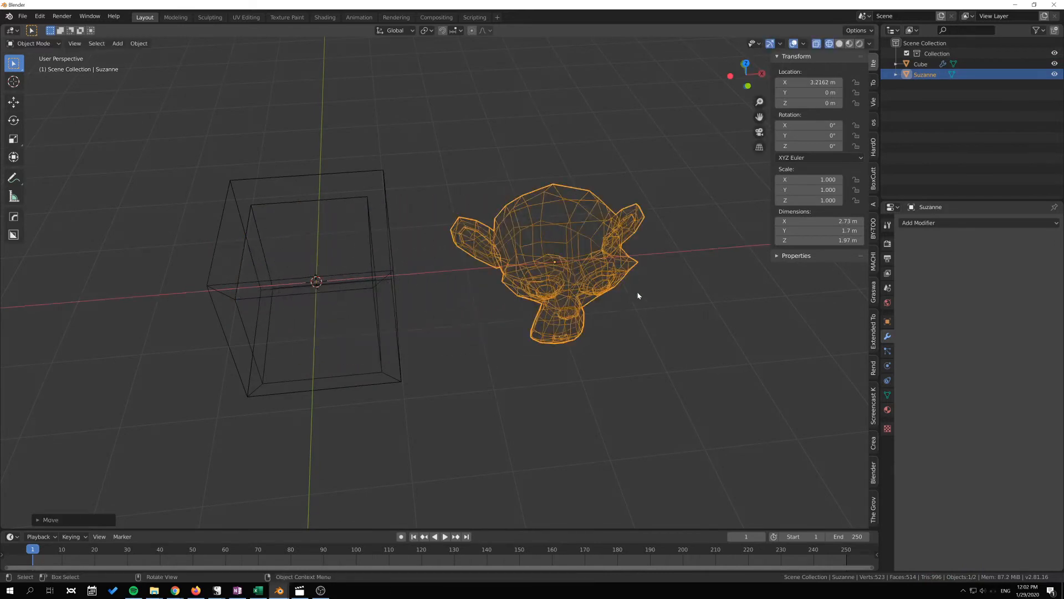
- Add a Solidify modifier to the monkey and set its thickness to 0.044 m
middle_click_drag(711, 314, 466, 278)
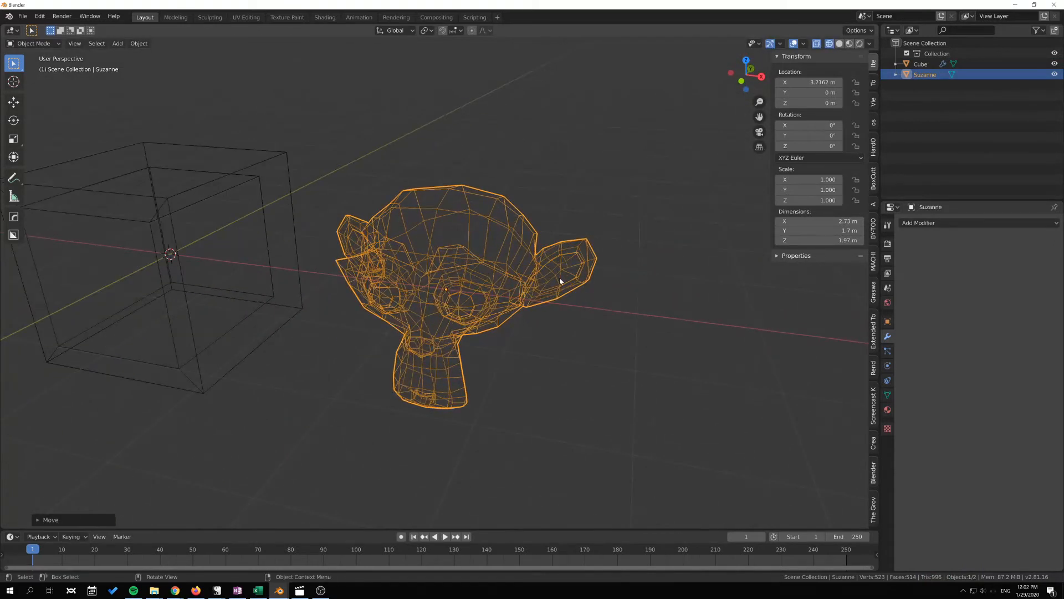
left_click(953, 222)
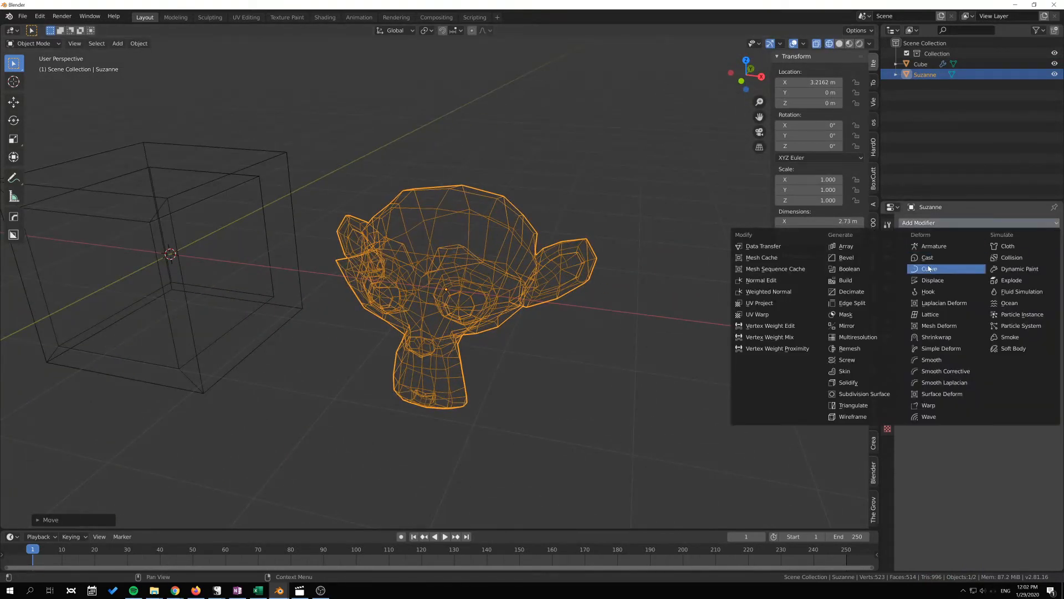
left_click(868, 382)
middle_click_drag(573, 297, 627, 294)
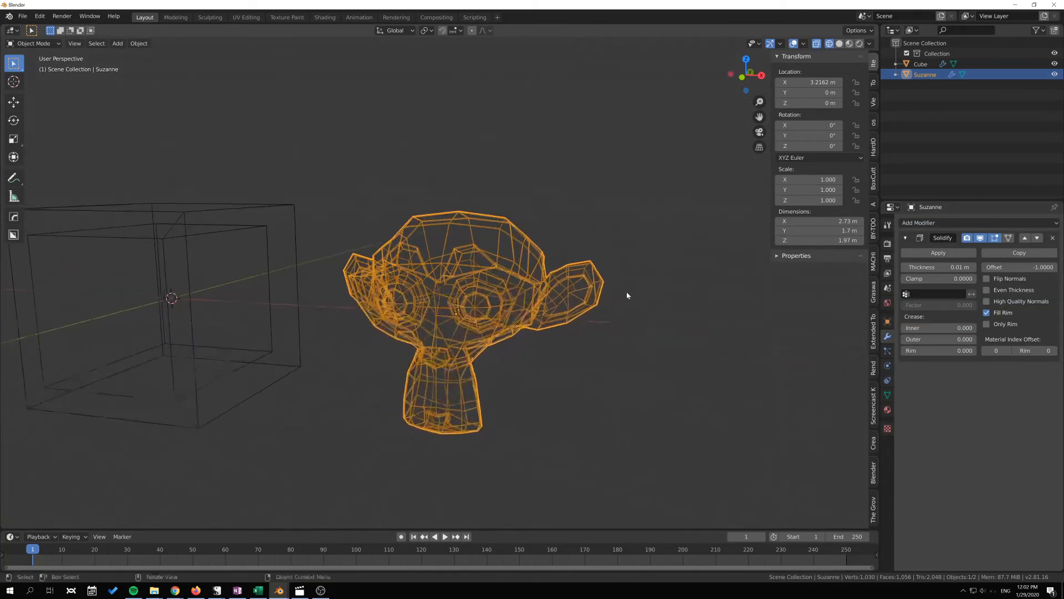
left_click_drag(937, 266, 973, 267)
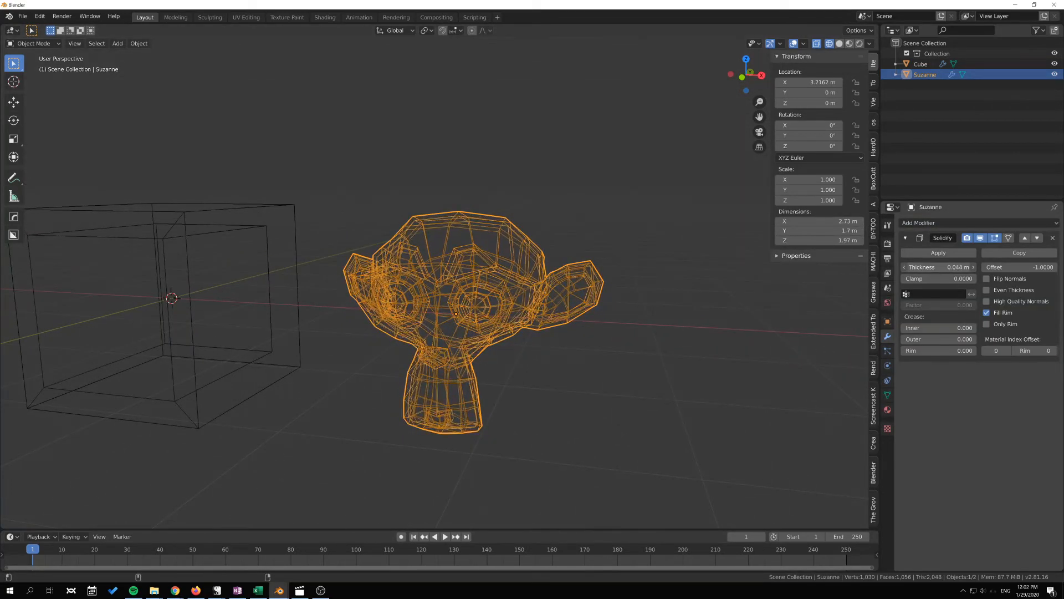
- Turn on Even Thickness for the monkey's Solidify modifier and set the thickness to 0.057 m
left_click(987, 290)
middle_click_drag(660, 304, 494, 371)
scroll(540, 356, "down", 2)
mouse_move(939, 267)
left_mouse_down()
mouse_move(965, 267)
mouse_move(942, 267)
left_mouse_up()
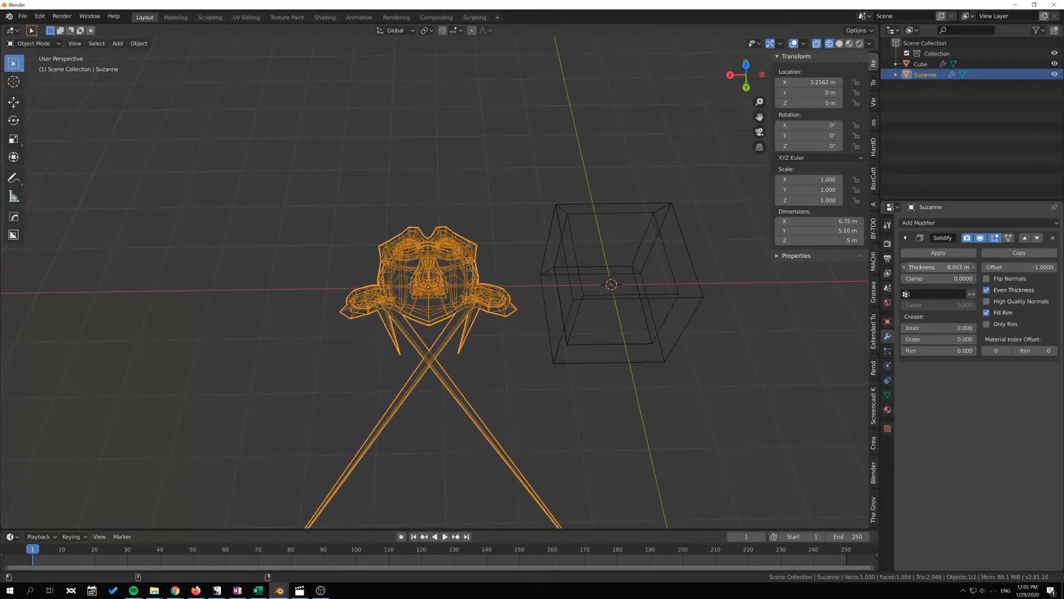
- Turn on High Quality Normals for the monkey, switching it off and on again to compare the mesh
left_click(987, 301)
middle_click_drag(588, 278, 642, 348)
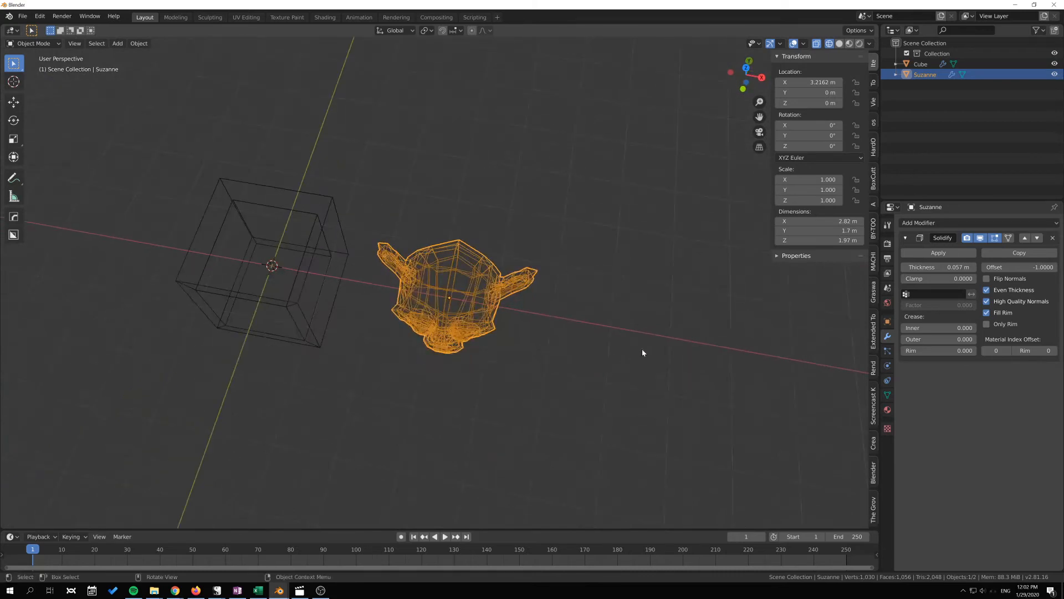
left_click(987, 301)
middle_click_drag(677, 320, 598, 332)
left_click(986, 301)
middle_click_drag(504, 356, 587, 355)
- Set the monkey's Solidify thickness to -0.07 m, switching Even Thickness off and back on
left_click(987, 290)
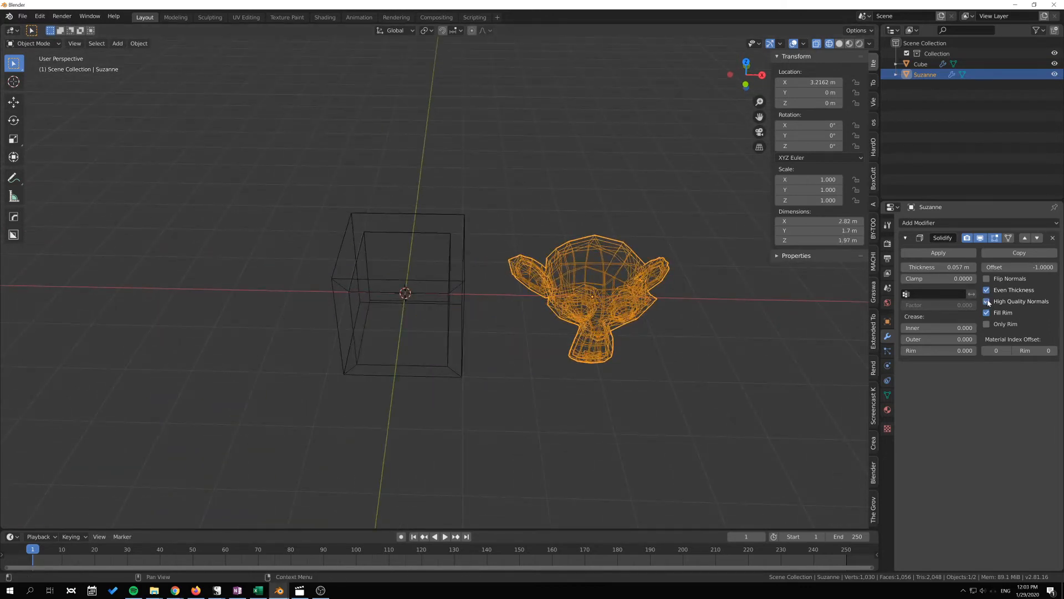
middle_click_drag(715, 310, 665, 299)
left_click_drag(948, 267, 909, 267)
left_click(986, 290)
middle_click_drag(676, 305, 655, 230)
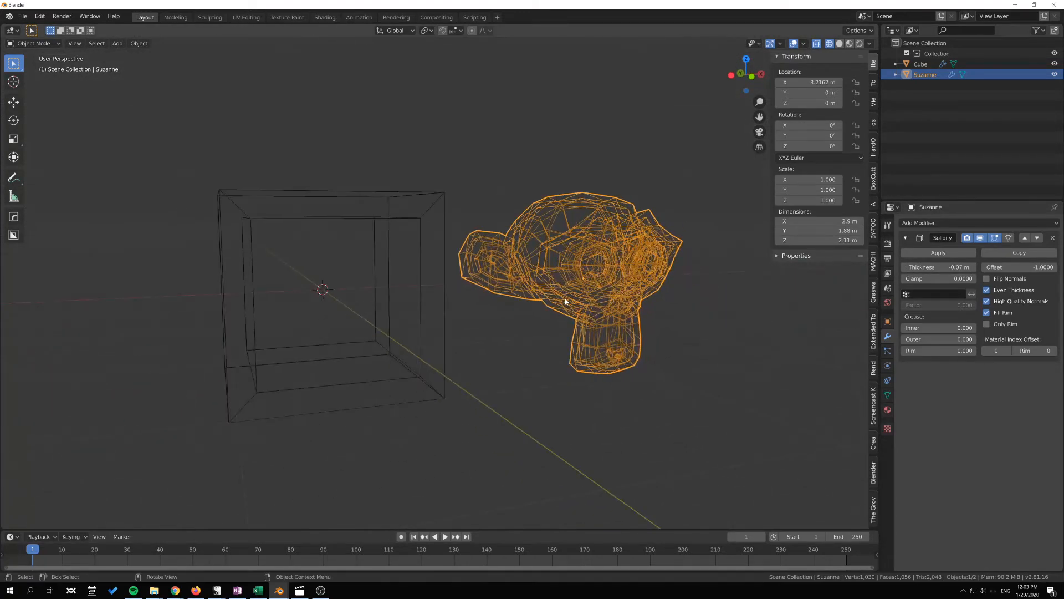
- Turn High Quality Normals off for the monkey at the negative thickness to compare the spikes, and turn it back on
middle_click_drag(693, 317, 839, 349)
left_click(987, 301)
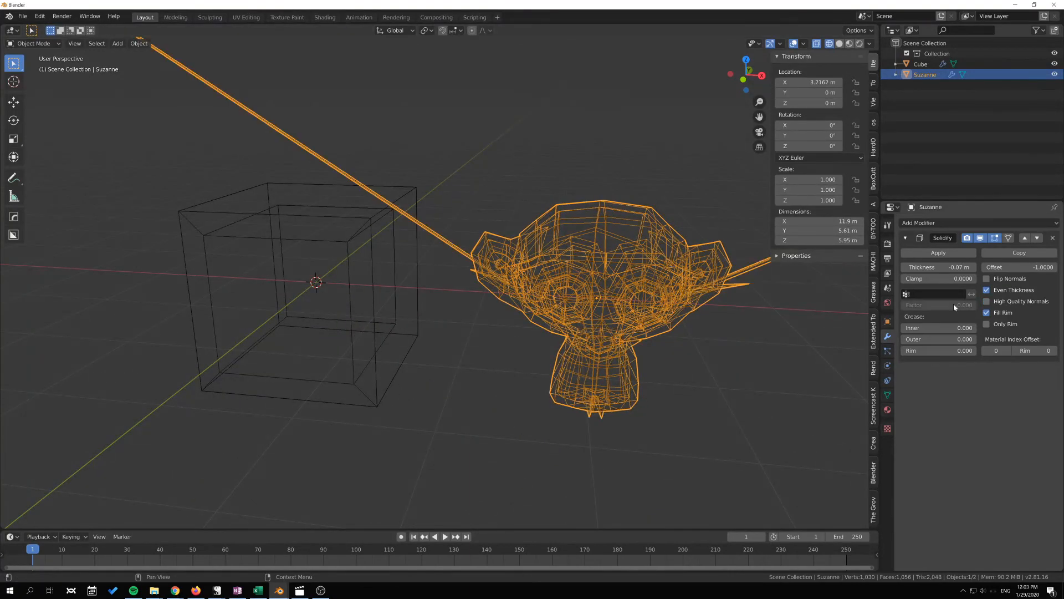
middle_click_drag(721, 333, 651, 340)
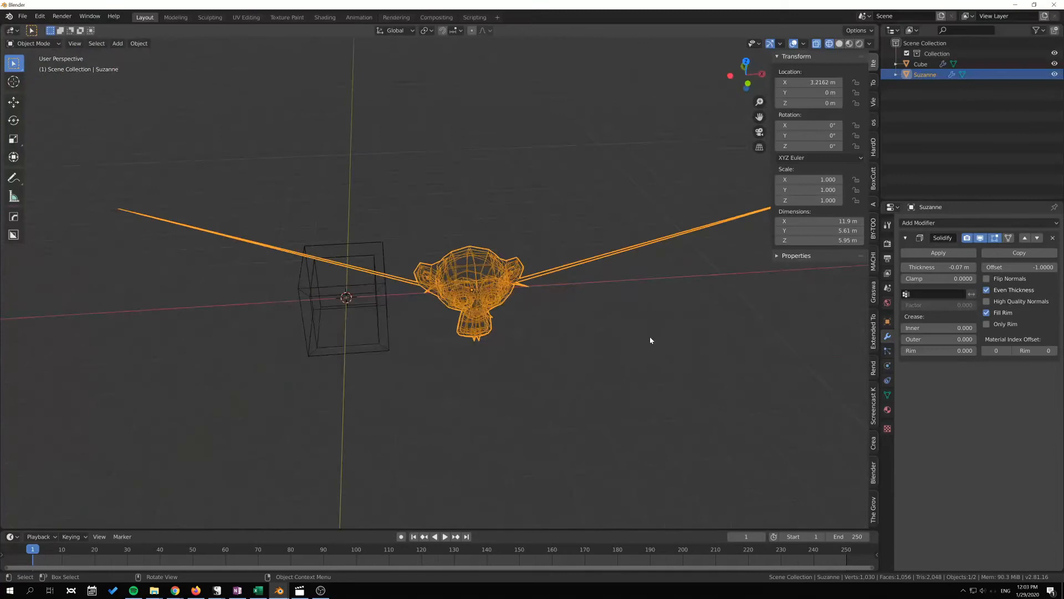
left_click(987, 301)
middle_click_drag(721, 306, 816, 307)
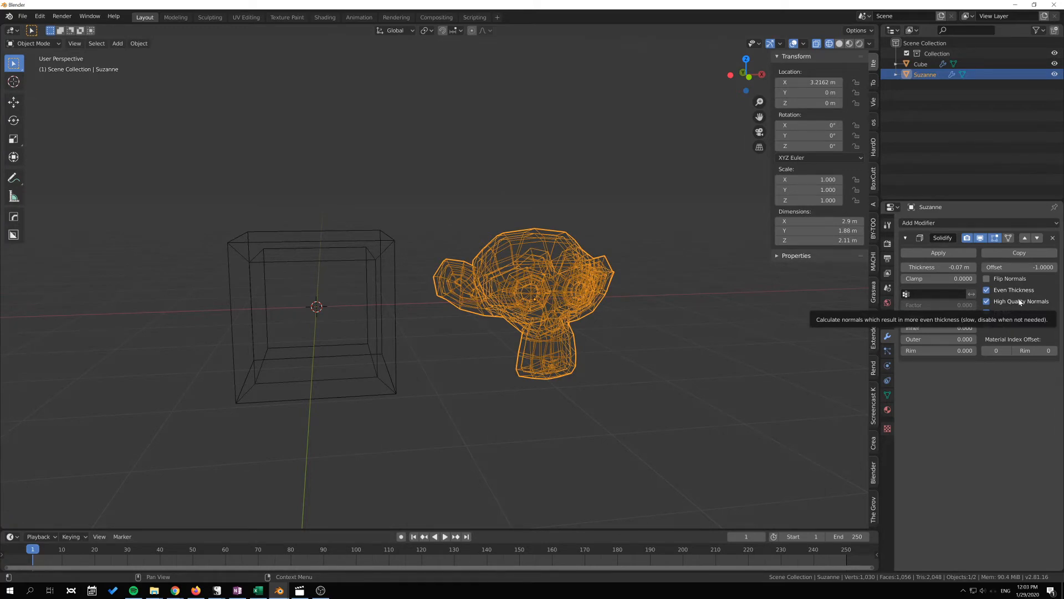
- Delete the monkey and keep the cube selected
middle_click_drag(568, 351, 662, 362)
left_click(477, 272)
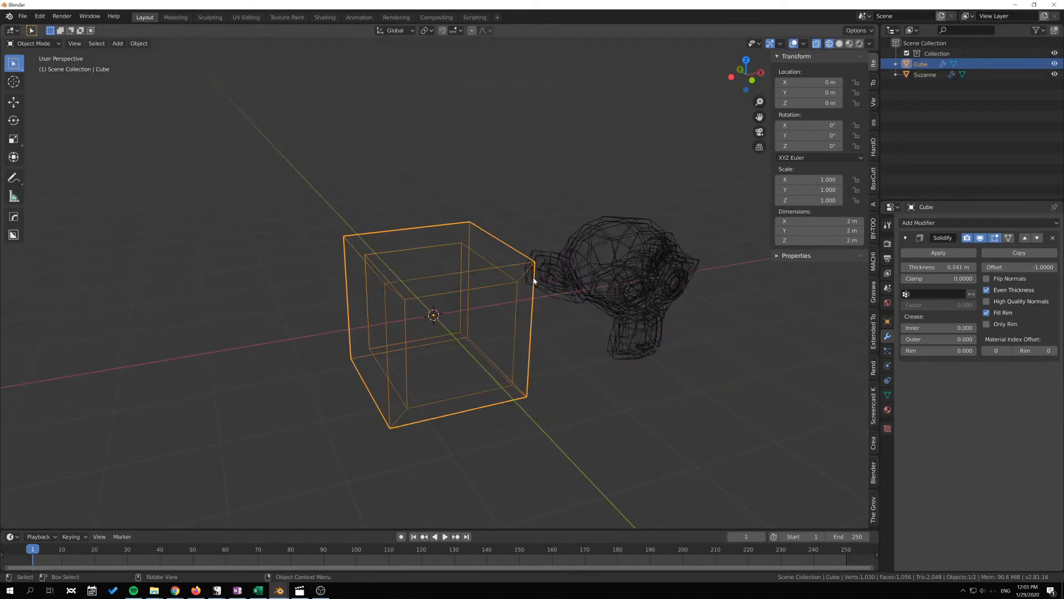
left_click(632, 280)
key("x")
left_click(632, 278)
left_click(452, 270)
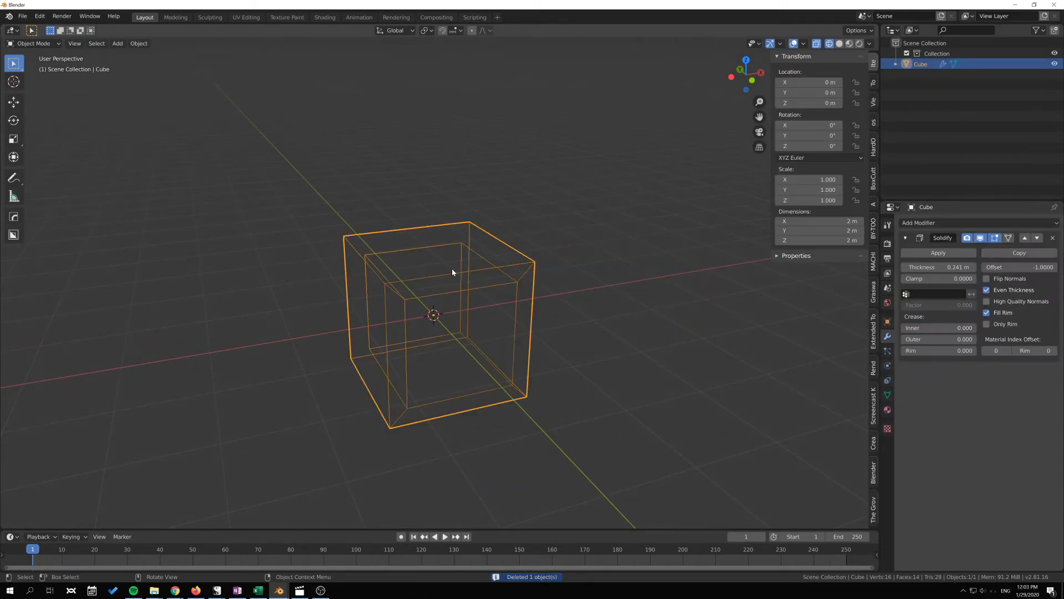
- Switch the viewport from wireframe to shaded display with the cube's open side in view
middle_click_drag(454, 271, 717, 320)
scroll(589, 300, "up", 2)
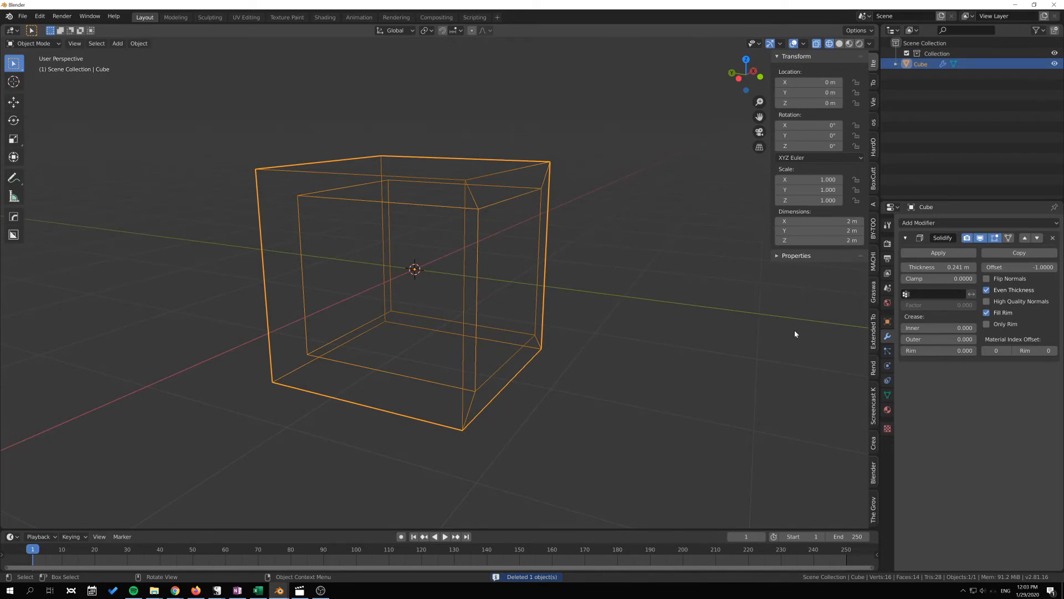
key("shift+z")
mouse_move(659, 345)
middle_mouse_down()
mouse_move(652, 323)
mouse_move(728, 351)
mouse_move(632, 345)
mouse_move(656, 355)
middle_mouse_up()
- Toggle the cube's Fill Rim option repeatedly to compare the open and closed wall edges, leaving it on
left_click(987, 313)
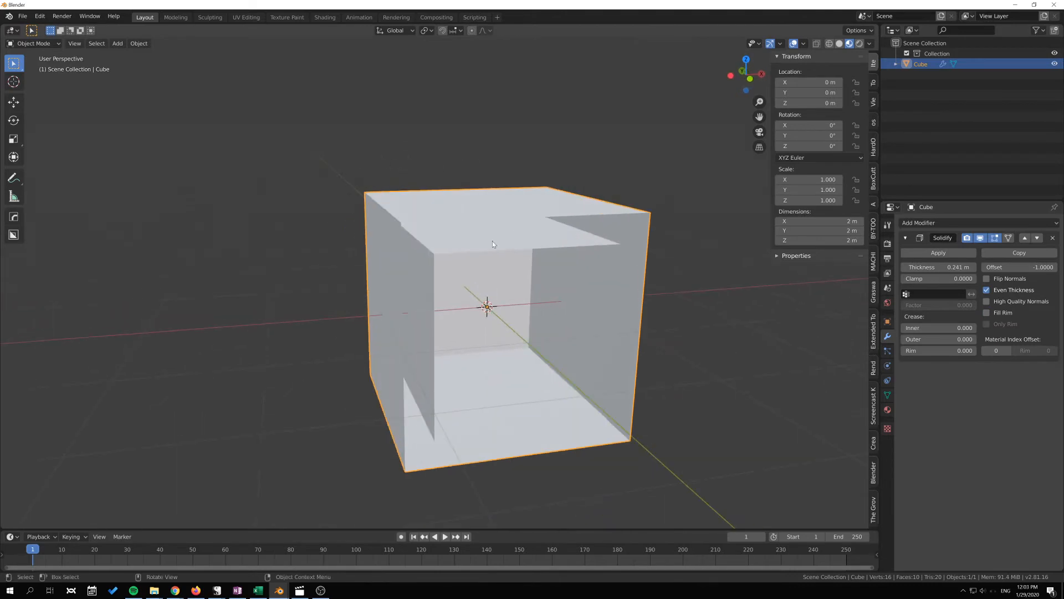
left_click(988, 313)
left_click(987, 313)
left_click(988, 312)
left_click(987, 313)
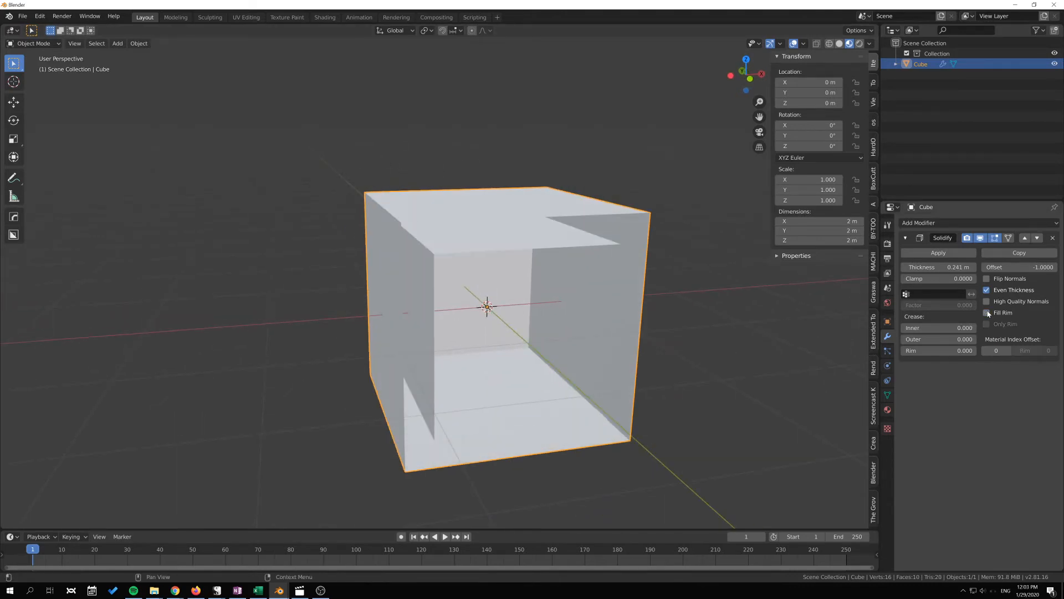
middle_click_drag(422, 283, 543, 267)
middle_click_drag(430, 266, 721, 321)
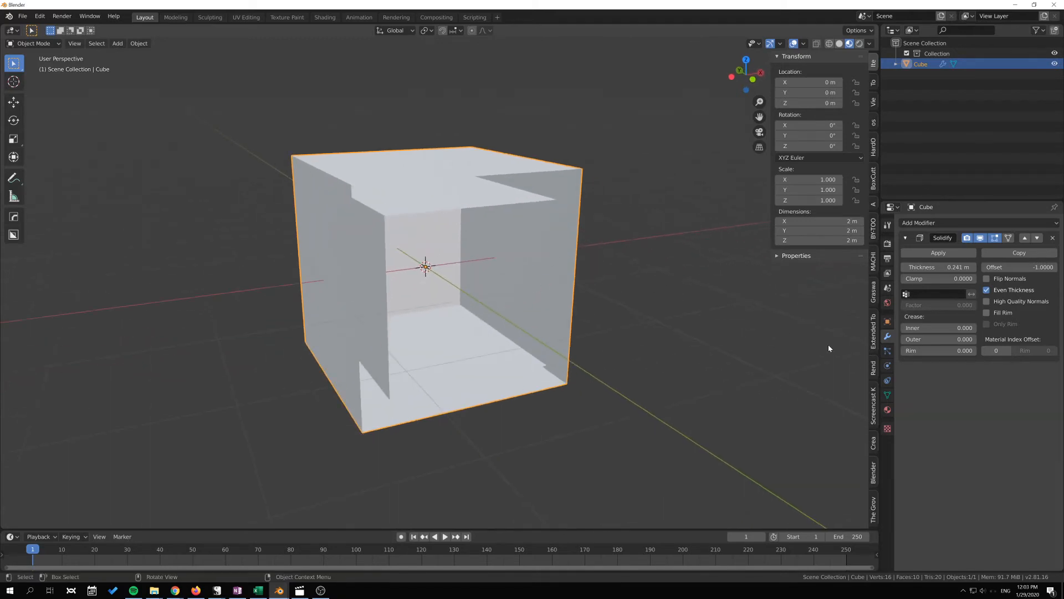
left_click(987, 313)
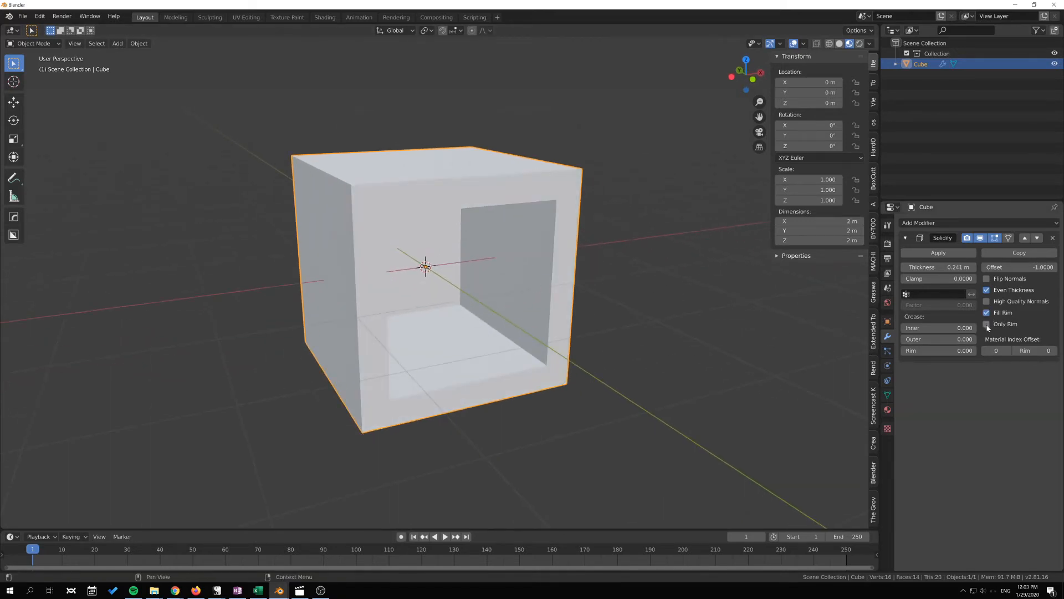
- Turn on Only Rim for the cube's Solidify modifier, inspect the walls from inside, and turn it off again
left_click(988, 325)
middle_click_drag(645, 319, 737, 331, "shift")
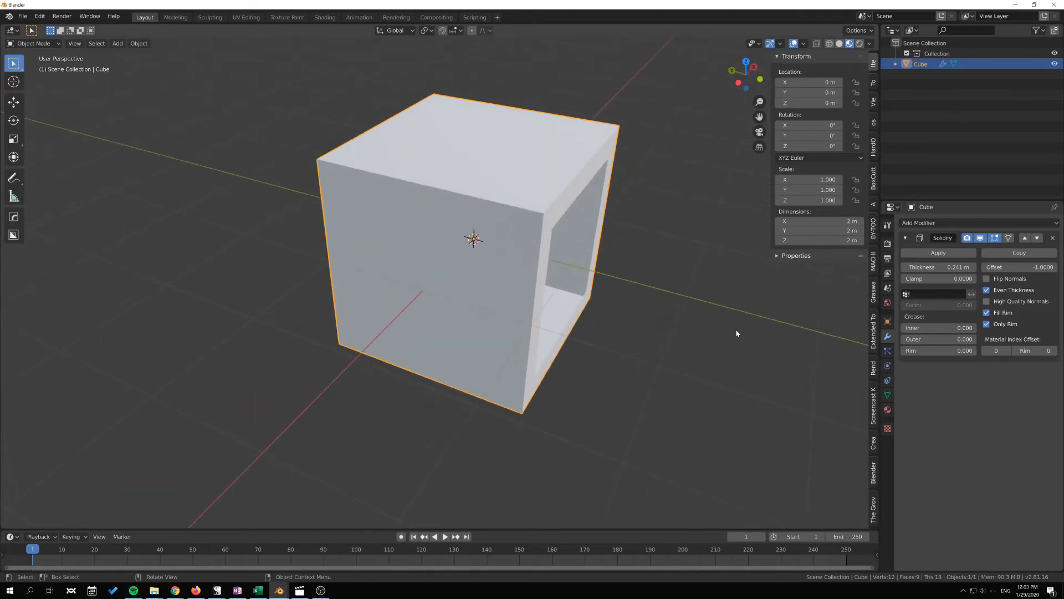
scroll(701, 325, "up", 7)
scroll(701, 325, "up", 2)
middle_click_drag(618, 302, 531, 407)
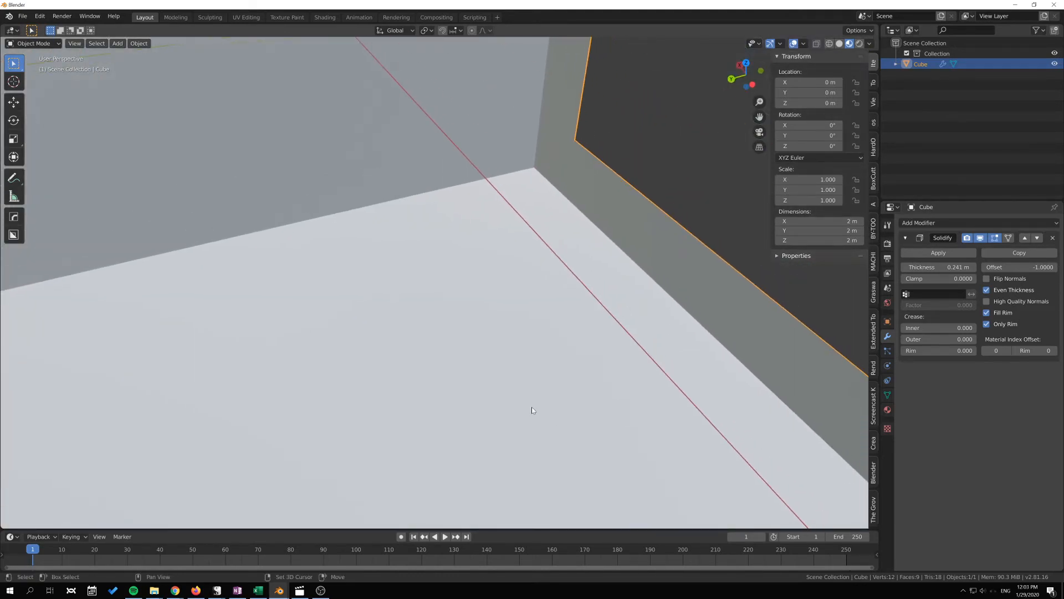
middle_click_drag(629, 235, 332, 230)
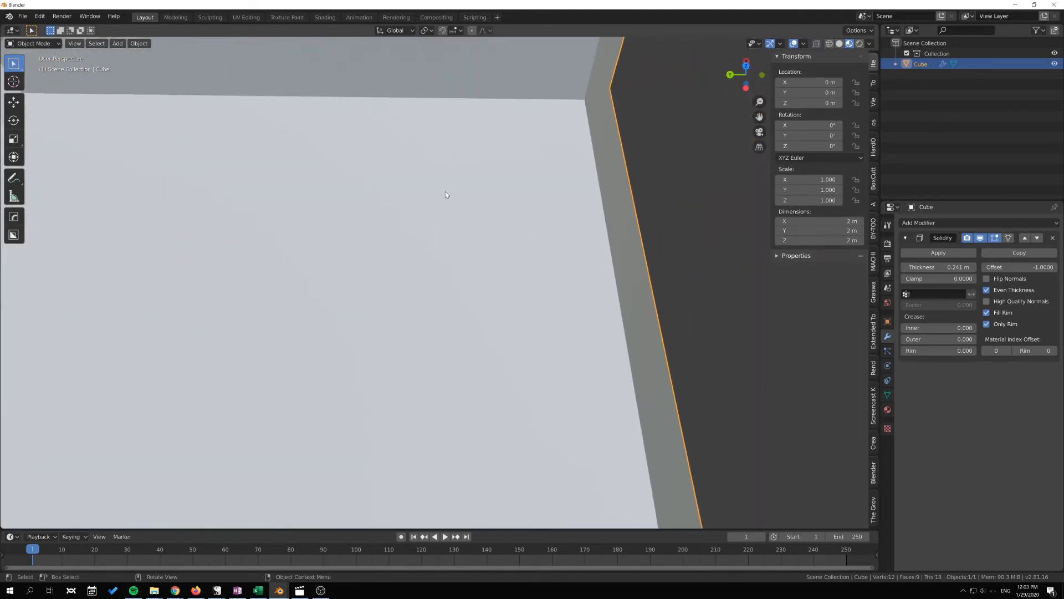
middle_click_drag(613, 124, 699, 219)
scroll(567, 132, "down", 4)
left_click(987, 324)
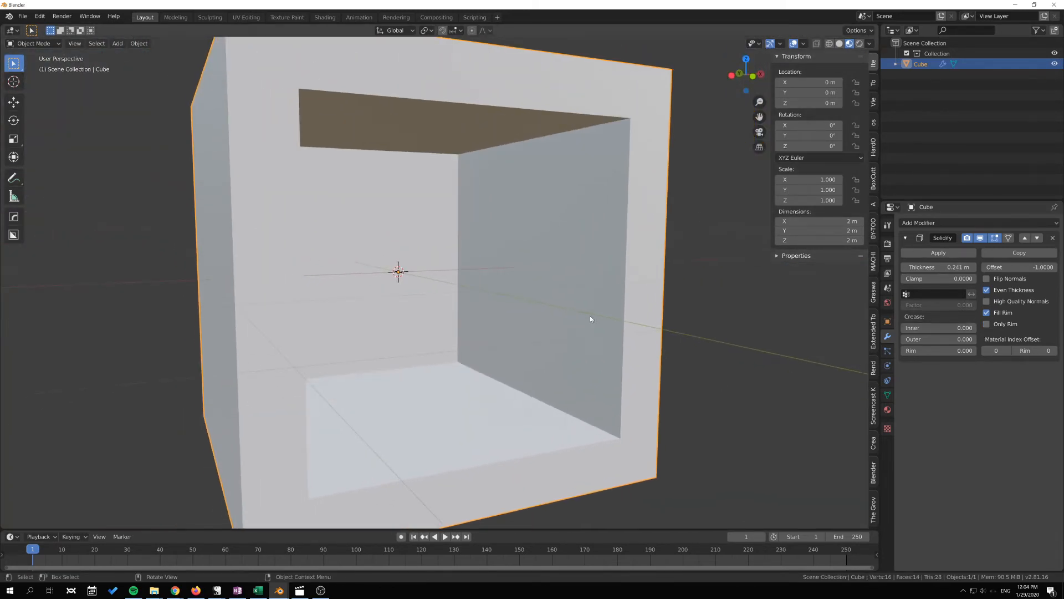
- Create a new material on the cube and add two more empty material slots
middle_click_drag(591, 316, 735, 332)
scroll(663, 331, "down", 3)
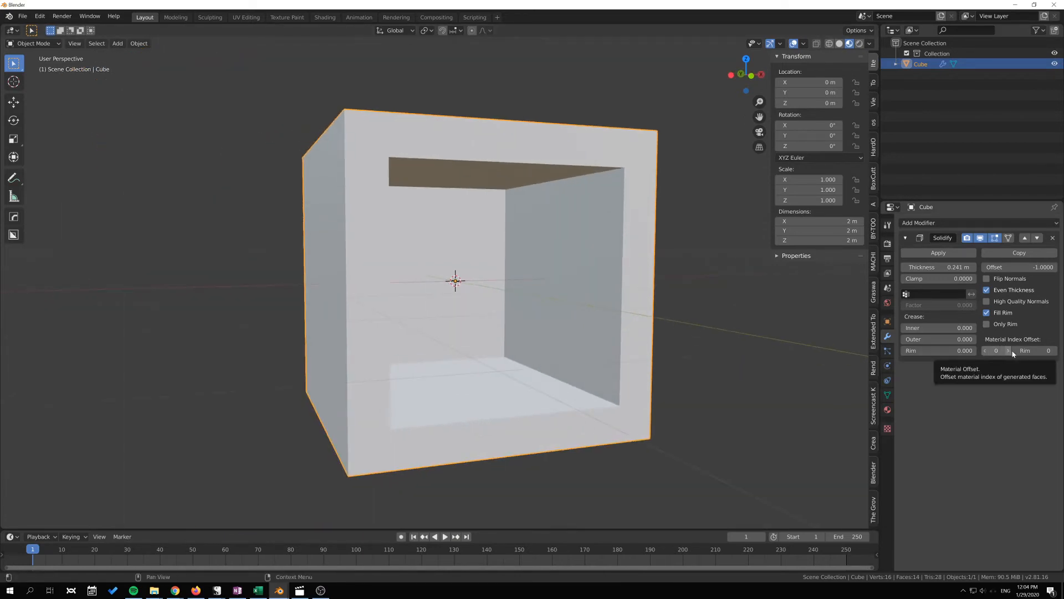
middle_click_drag(614, 308, 551, 278)
middle_click_drag(404, 238, 538, 317)
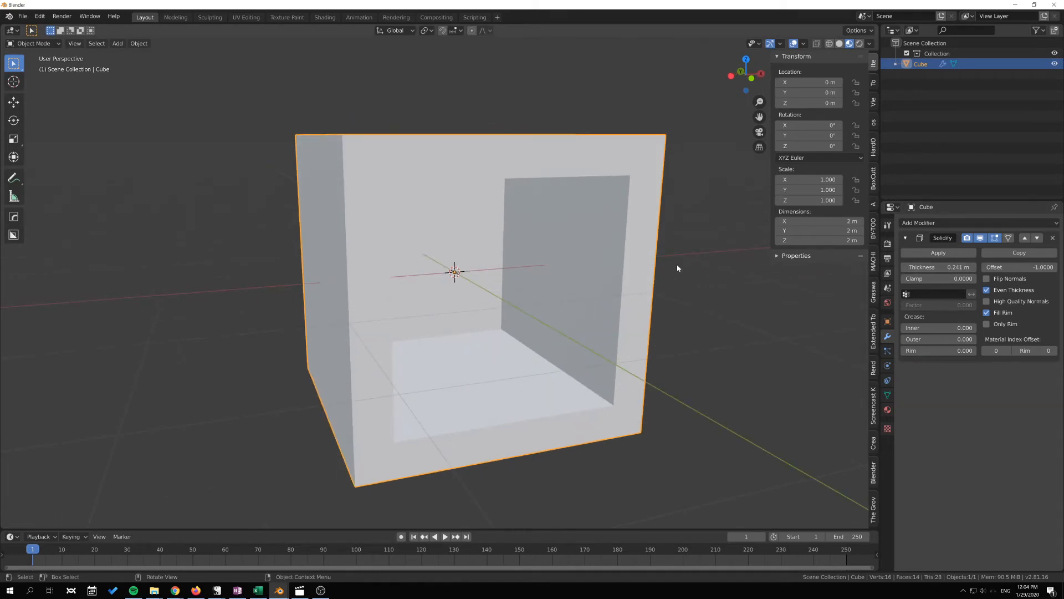
left_click(888, 410)
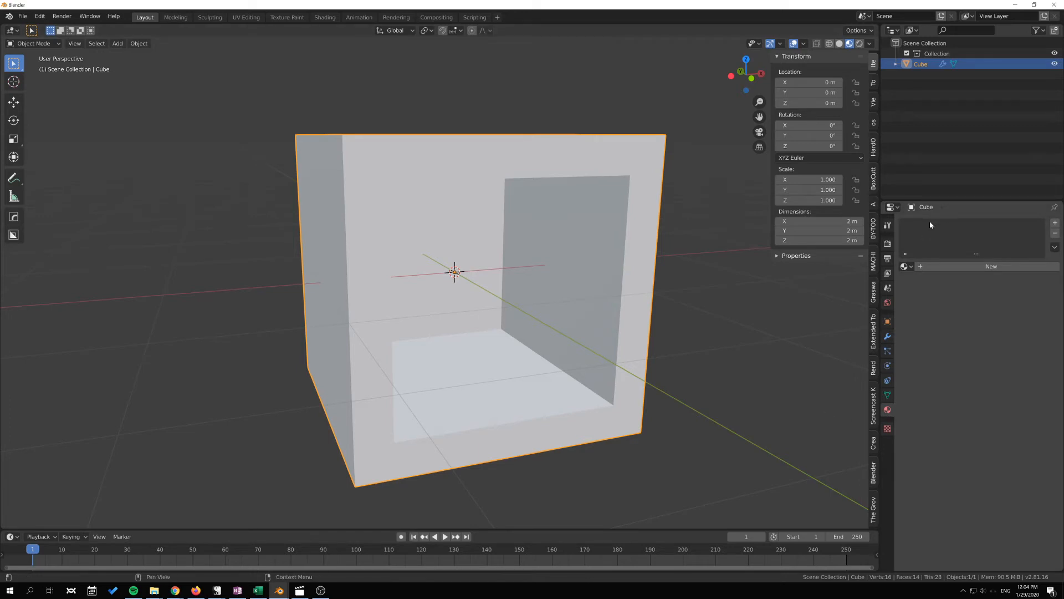
left_click(950, 266)
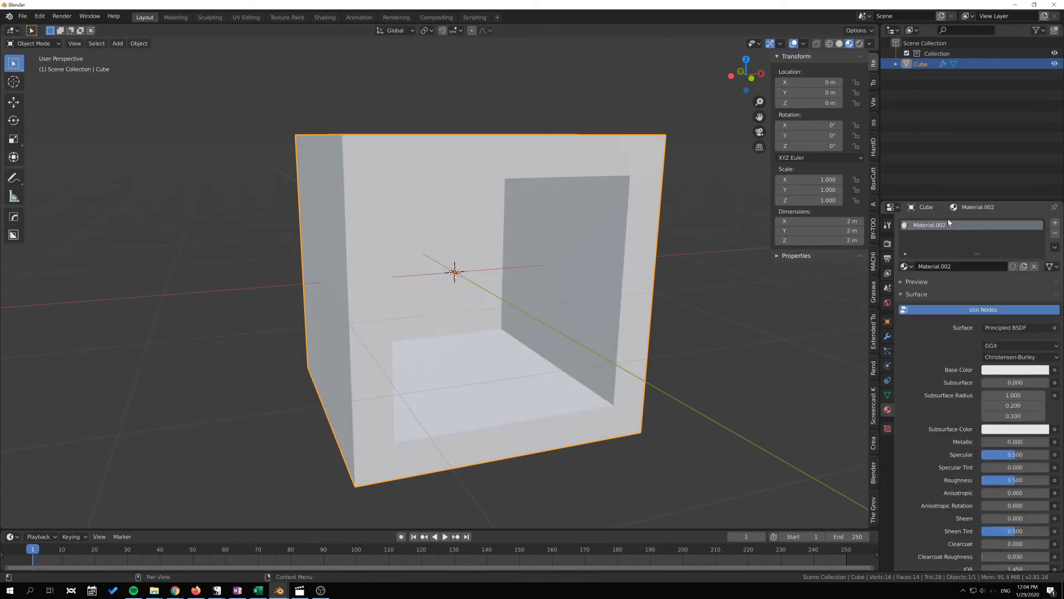
left_click(1055, 223)
left_click(1055, 224)
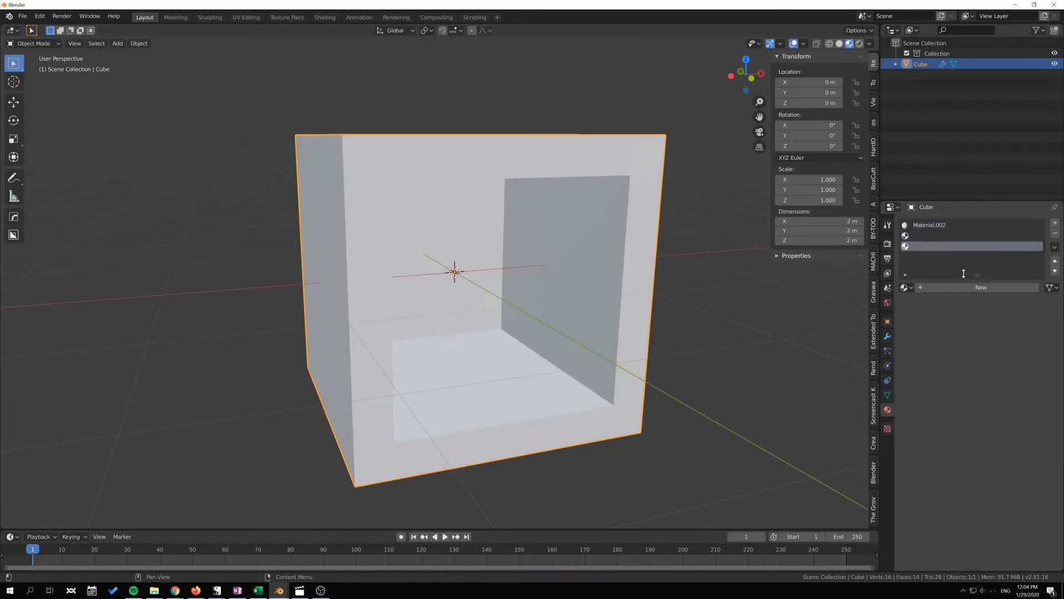
- Create new materials in the second and third slots, then add a fourth slot with its own new material
left_click(939, 237)
left_click(951, 288)
left_click(1055, 223)
left_click(1055, 222)
left_click(940, 247)
left_click(971, 288)
left_click(929, 257)
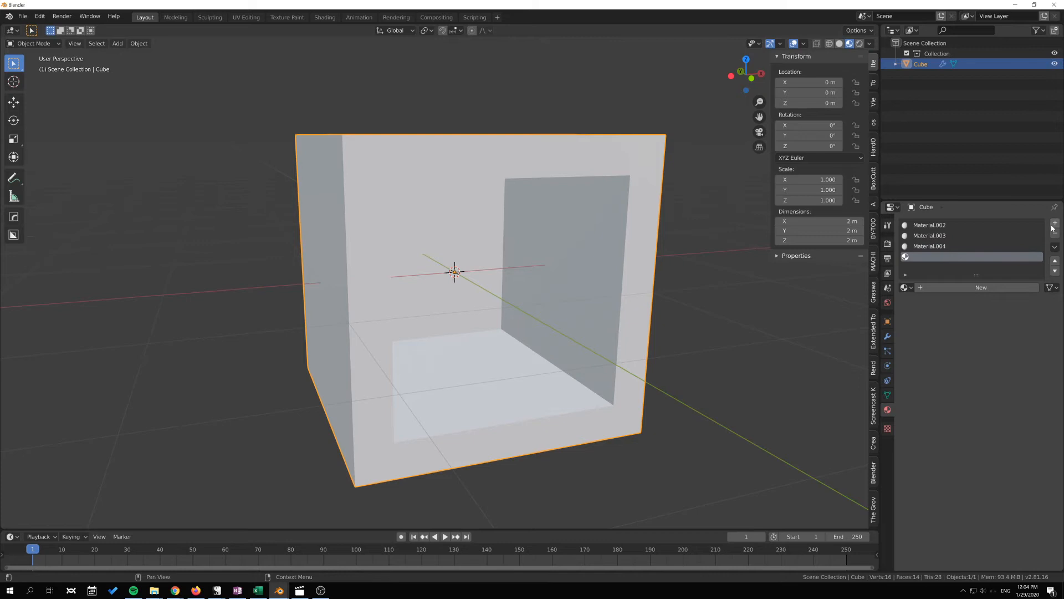
left_click(959, 288)
- Compare the cube's material slot order with the Solidify modifier's Material Index Offset fields, stepping through the slots
left_click(887, 337)
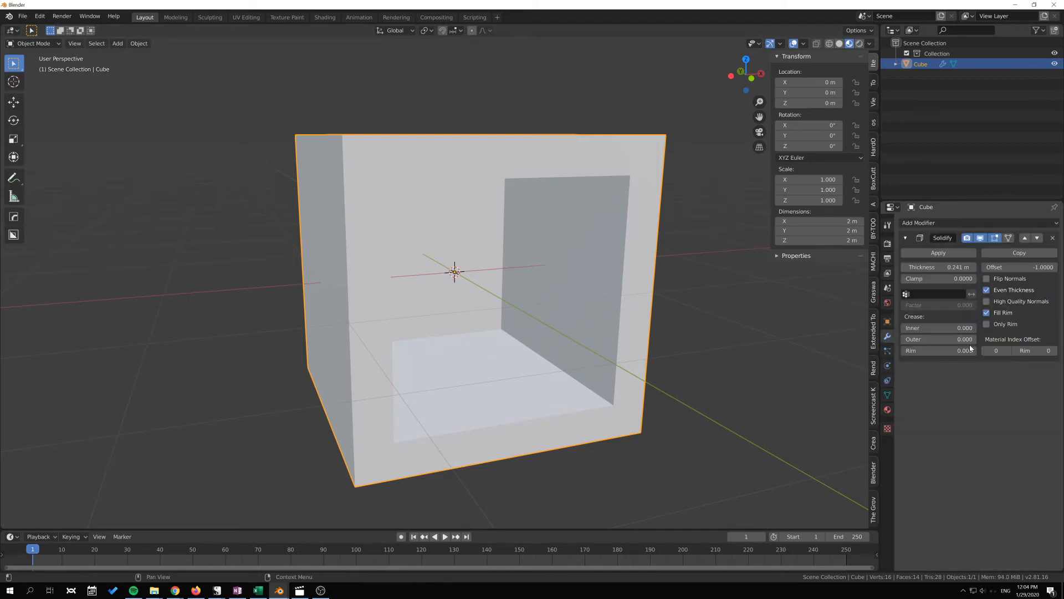
left_click(888, 410)
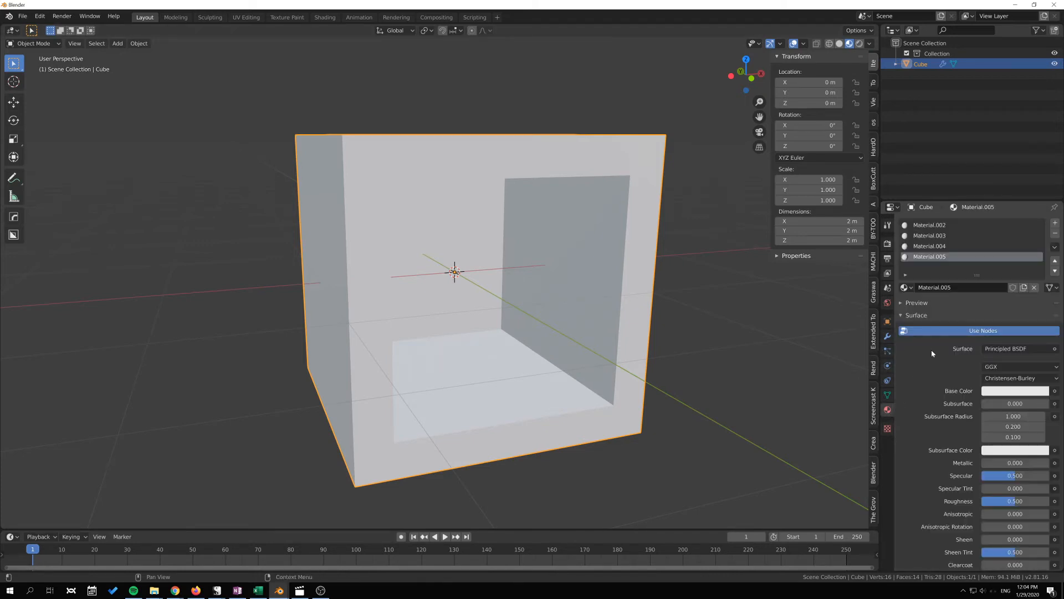
left_click(942, 226)
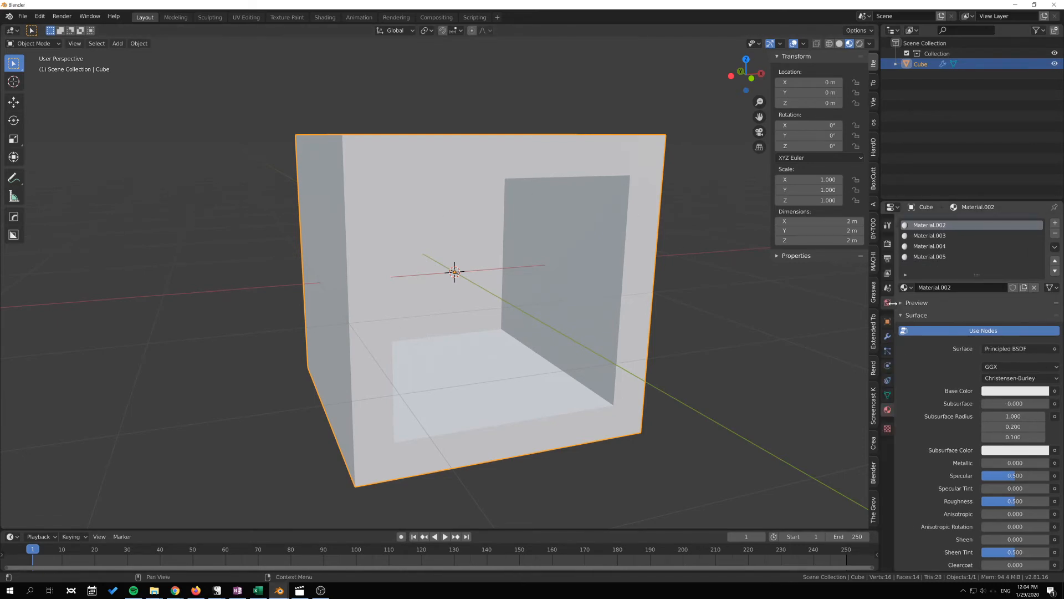
left_click(887, 336)
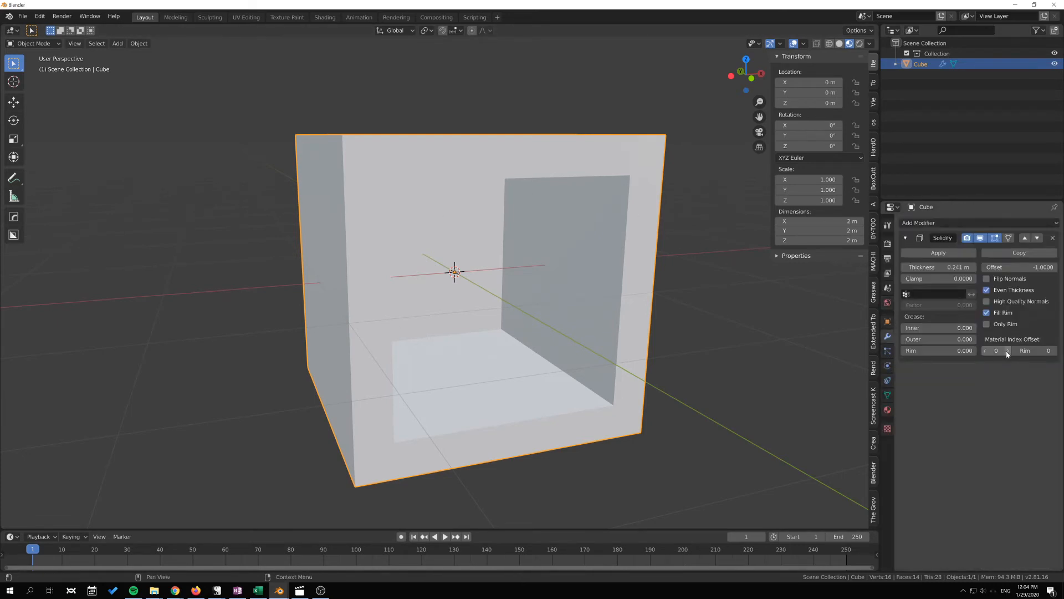
left_click(887, 410)
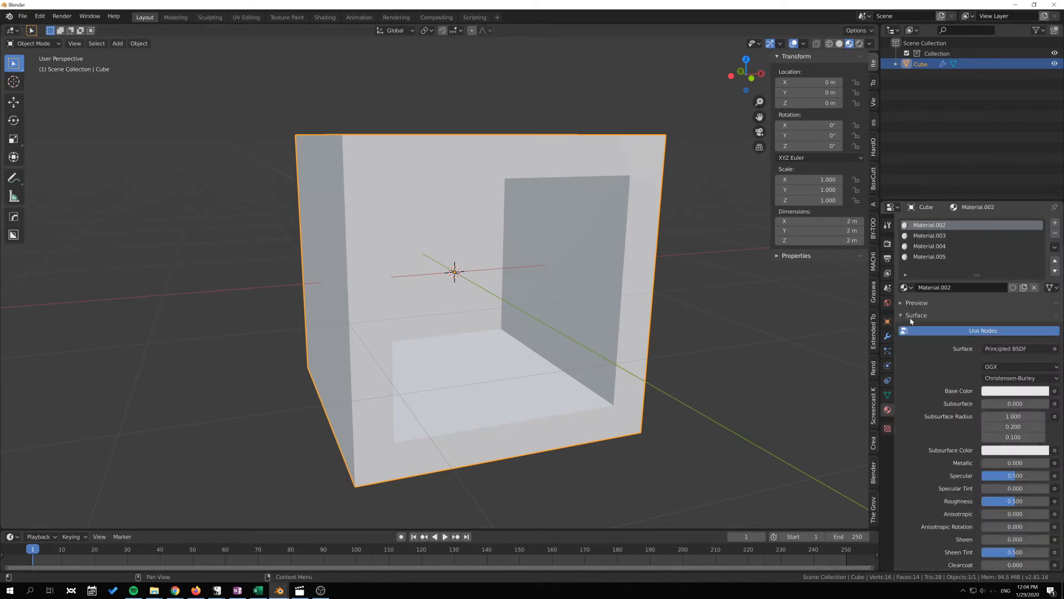
left_click(942, 235)
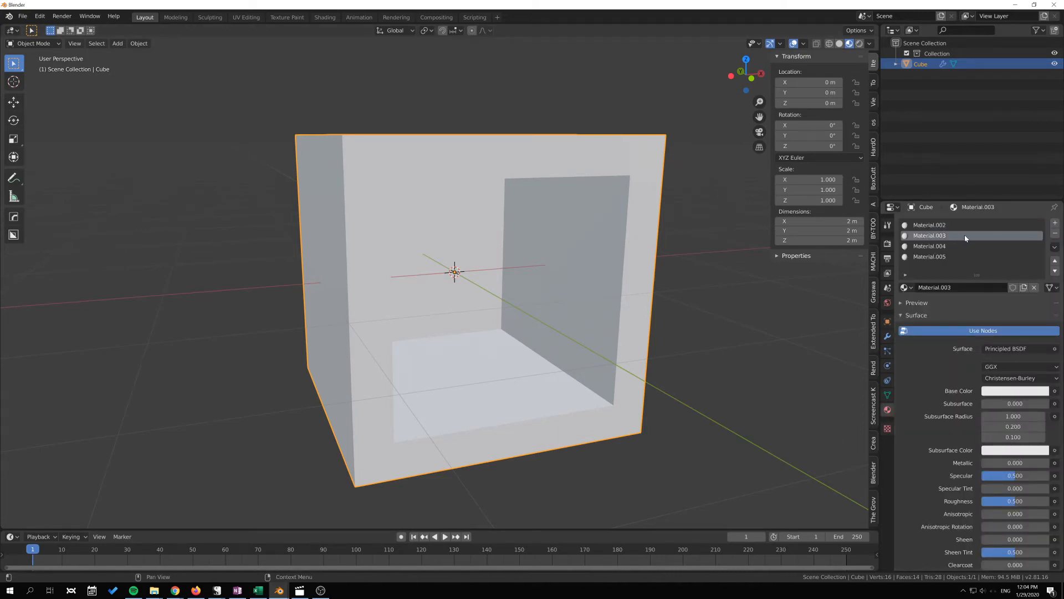
left_click(934, 225)
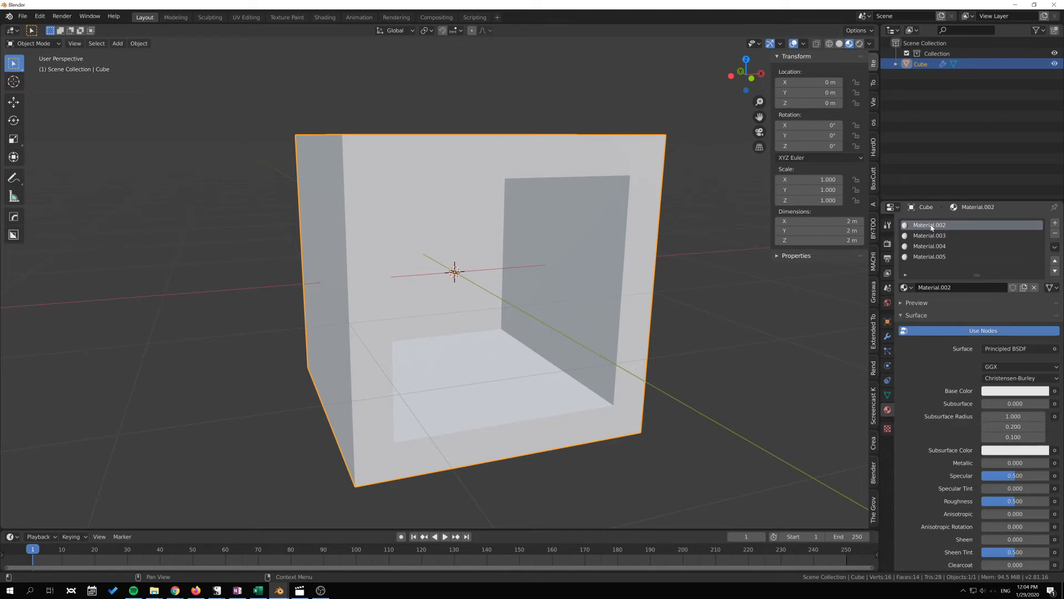
scroll(942, 231, "down", 3, "ctrl")
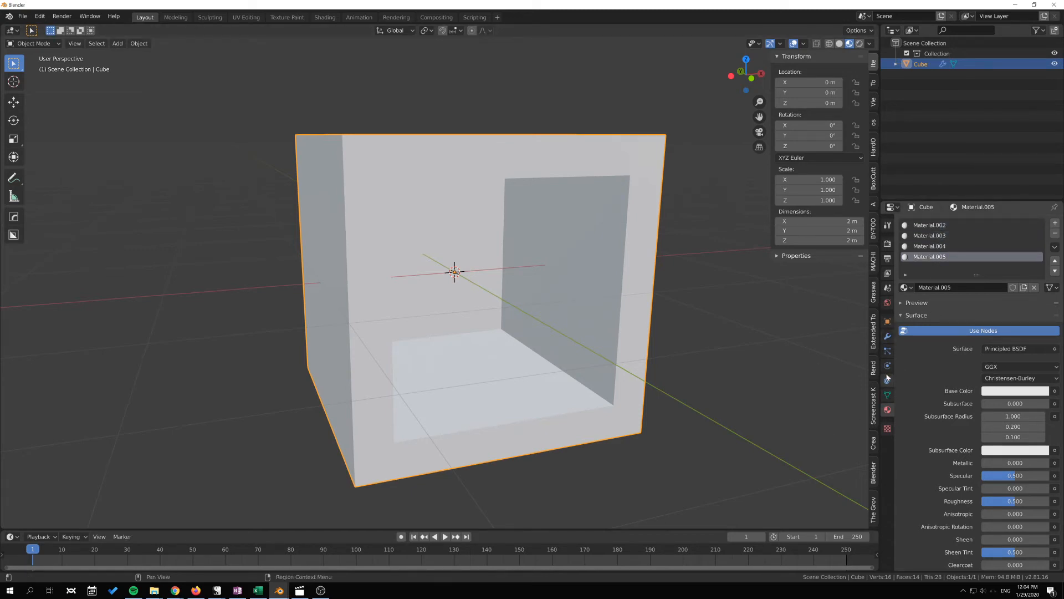
- Set the Solidify modifier's Material Index Offset to 1 and view the cube's inner walls
left_click(888, 335)
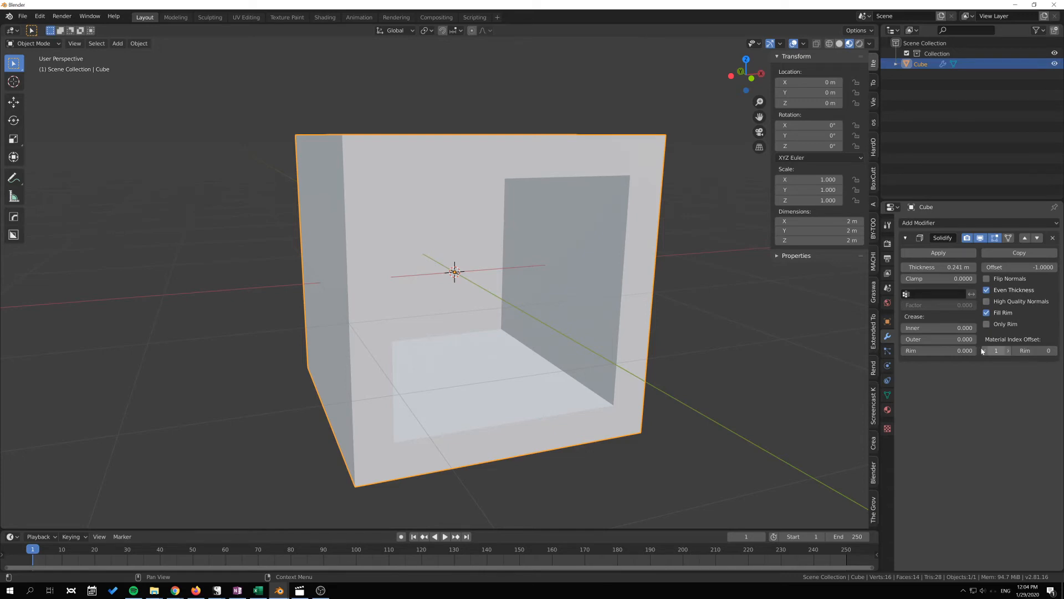
middle_click_drag(674, 336, 695, 311)
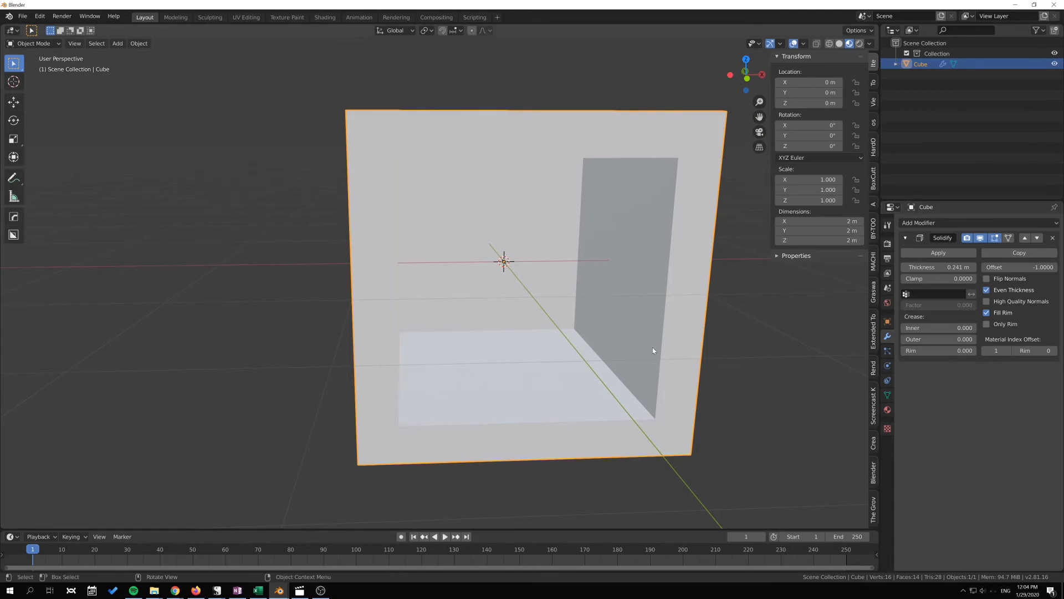
middle_click_drag(653, 349, 681, 346)
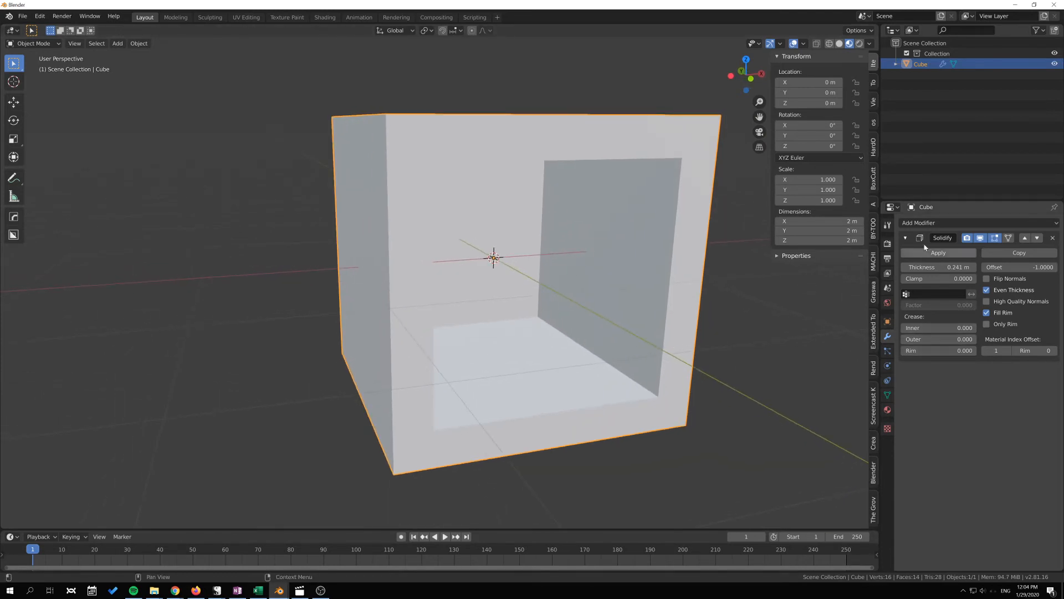
- Add a Subdivision Surface modifier to the cube below Solidify and view its rounded shape
left_click(950, 223)
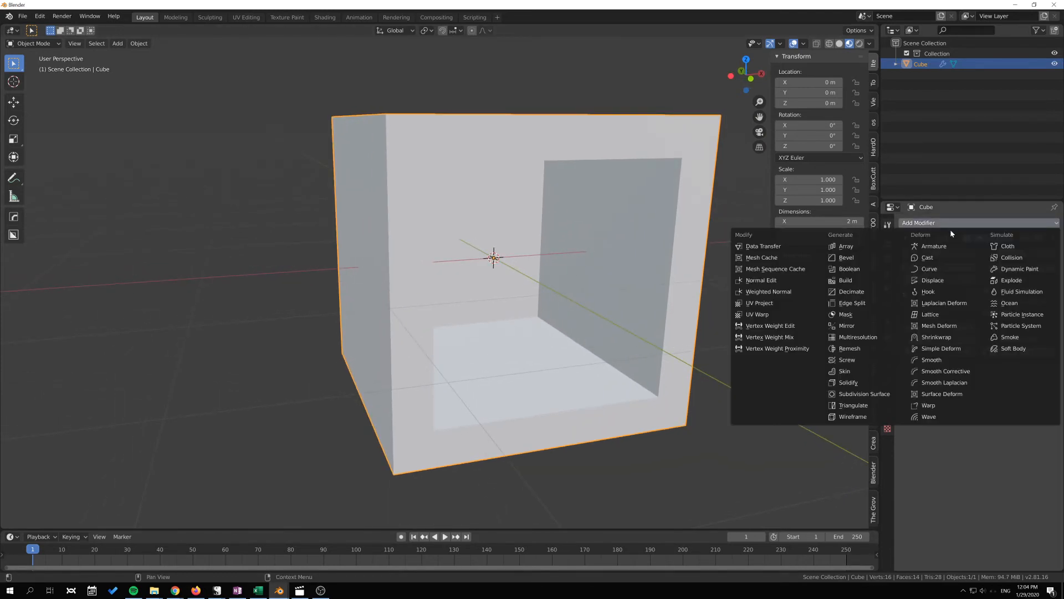
left_click(886, 395)
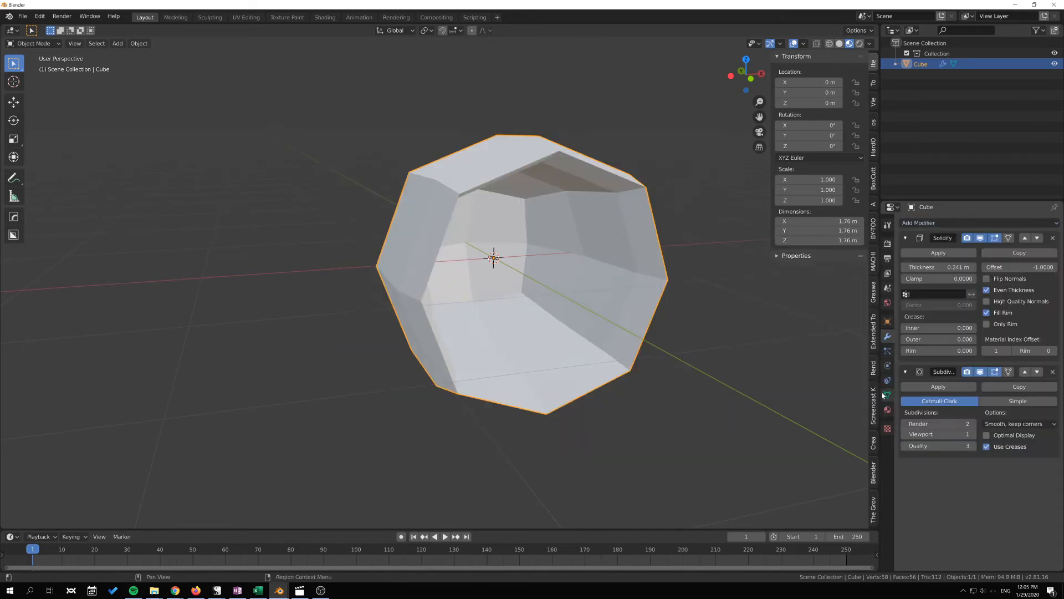
middle_click_drag(594, 274, 655, 322)
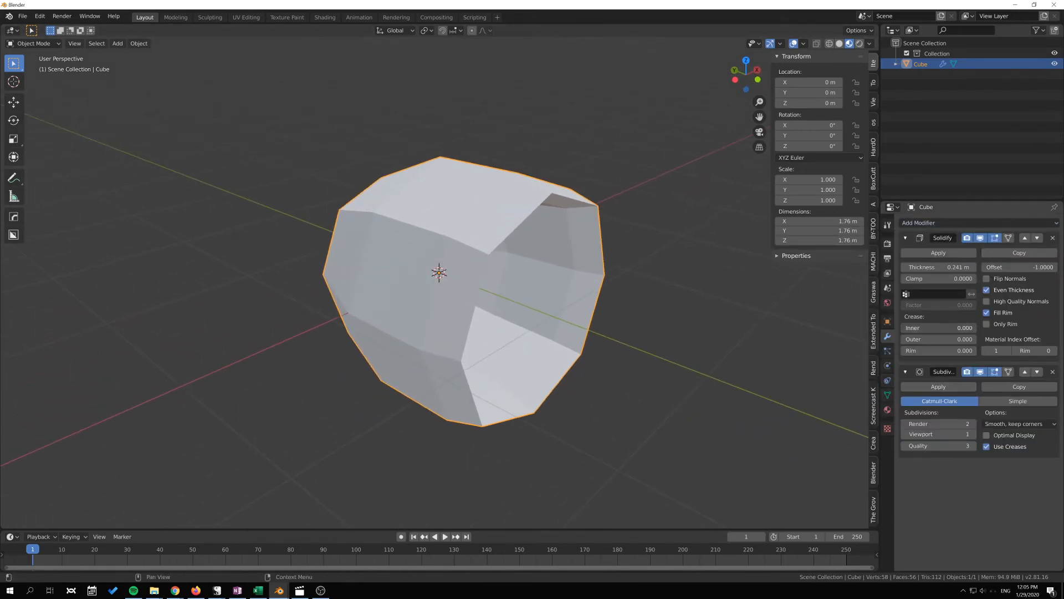
- Set the Solidify modifier's Inner, Outer and Rim crease values all to 1
left_click_drag(909, 328, 977, 350)
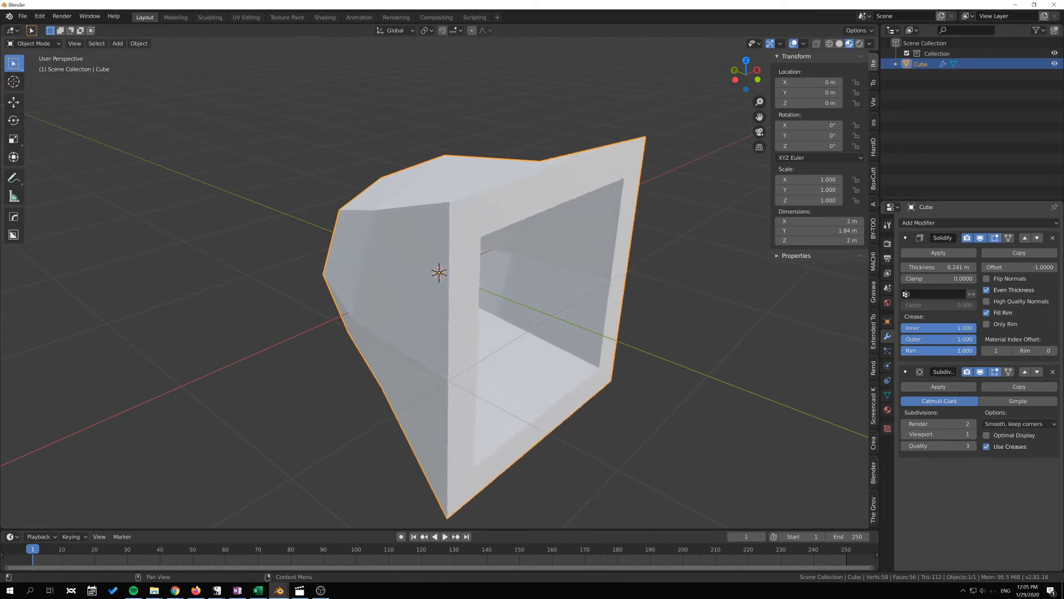
middle_click_drag(741, 356, 579, 289)
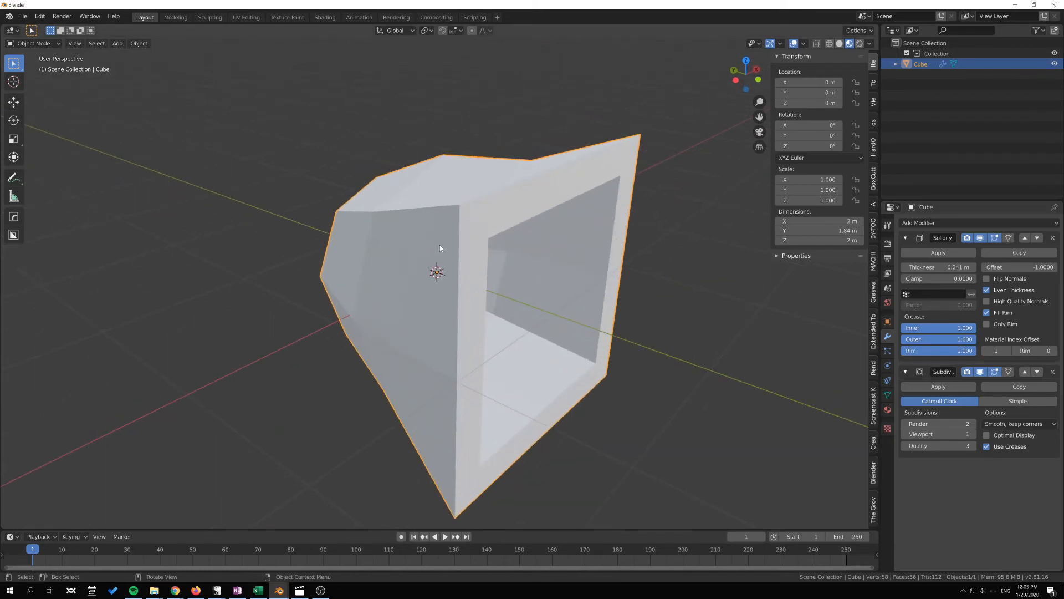
middle_click_drag(586, 344, 574, 317, "shift")
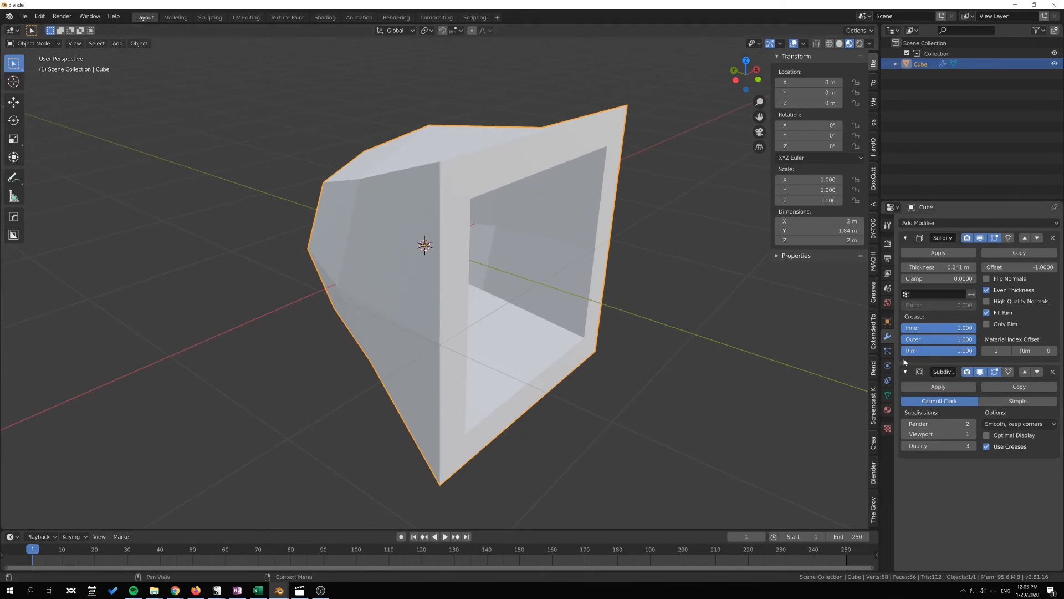
- Apply the Solidify modifier and enter Edit Mode to expose the thickened cube's mesh
left_click(938, 252)
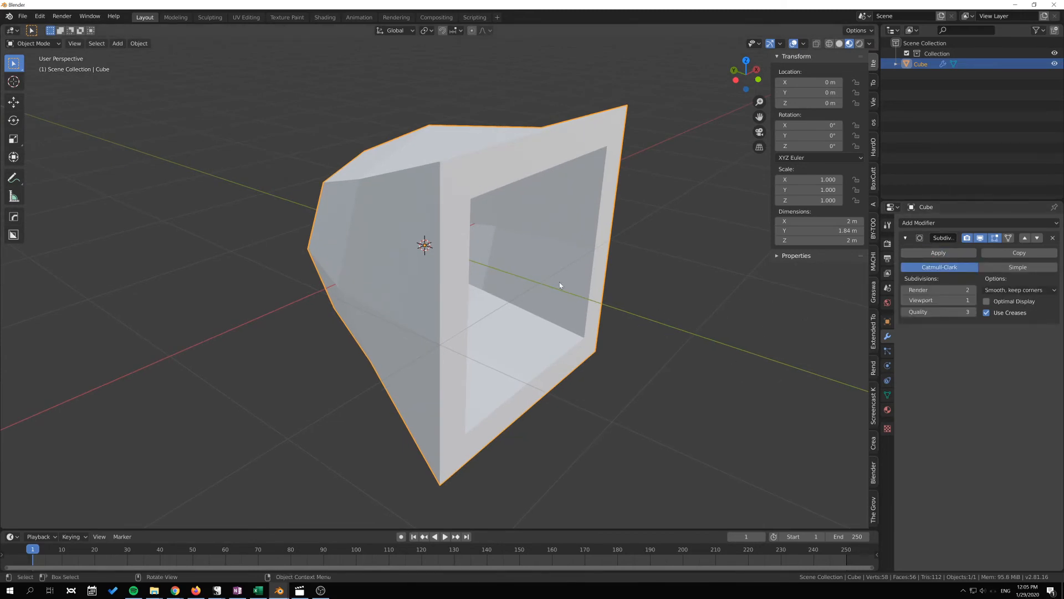
key("Tab")
middle_click_drag(560, 285, 561, 331)
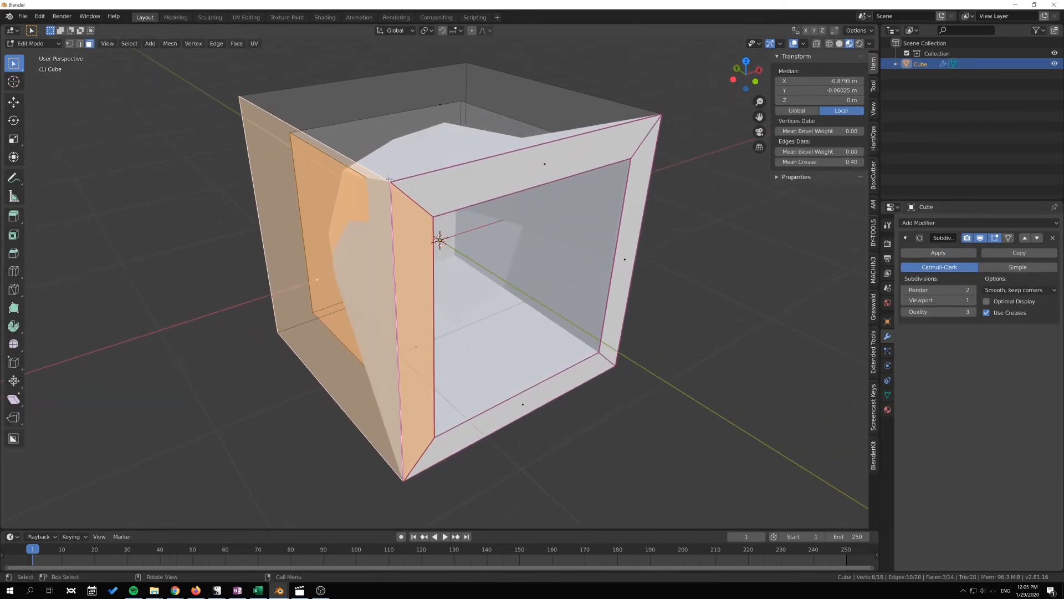
- Examine the creased edges around the cube's opening by selecting a rim edge, the outer loop and other single edges
left_click(415, 200)
key("2")
left_click(426, 214)
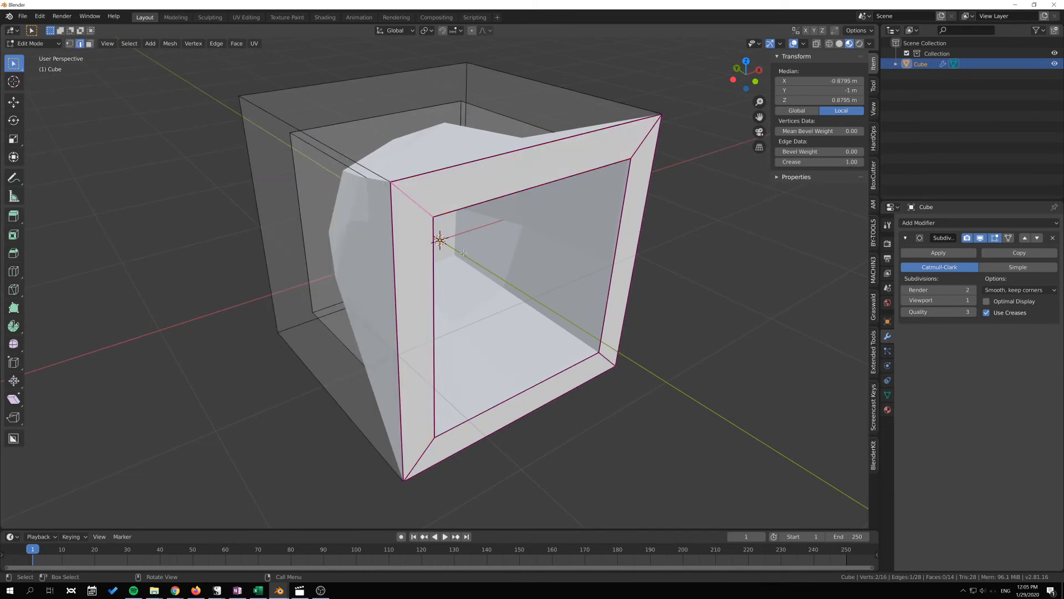
left_click(416, 217, "alt")
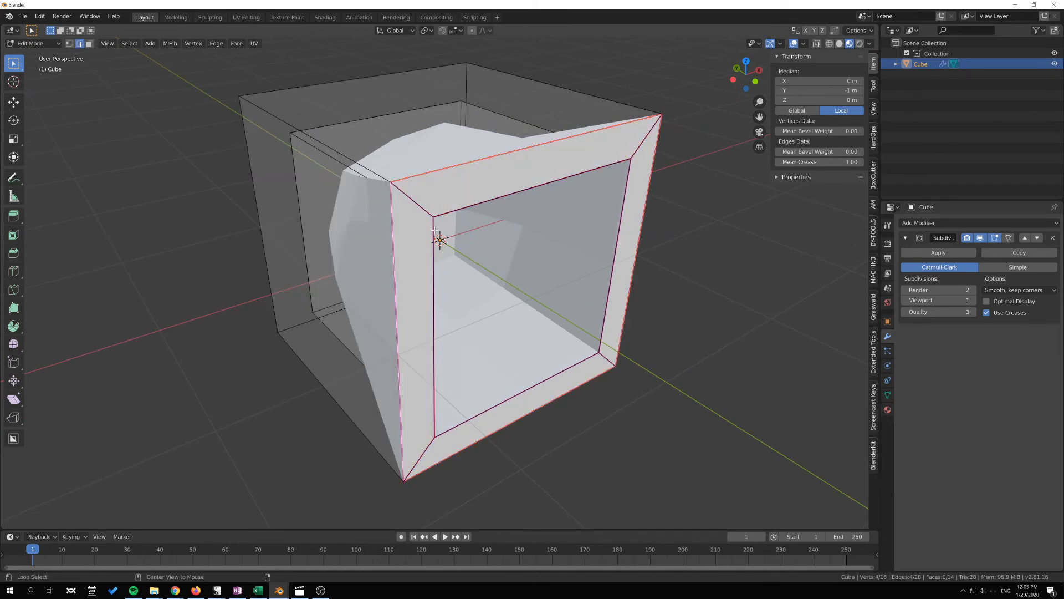
left_click(430, 189)
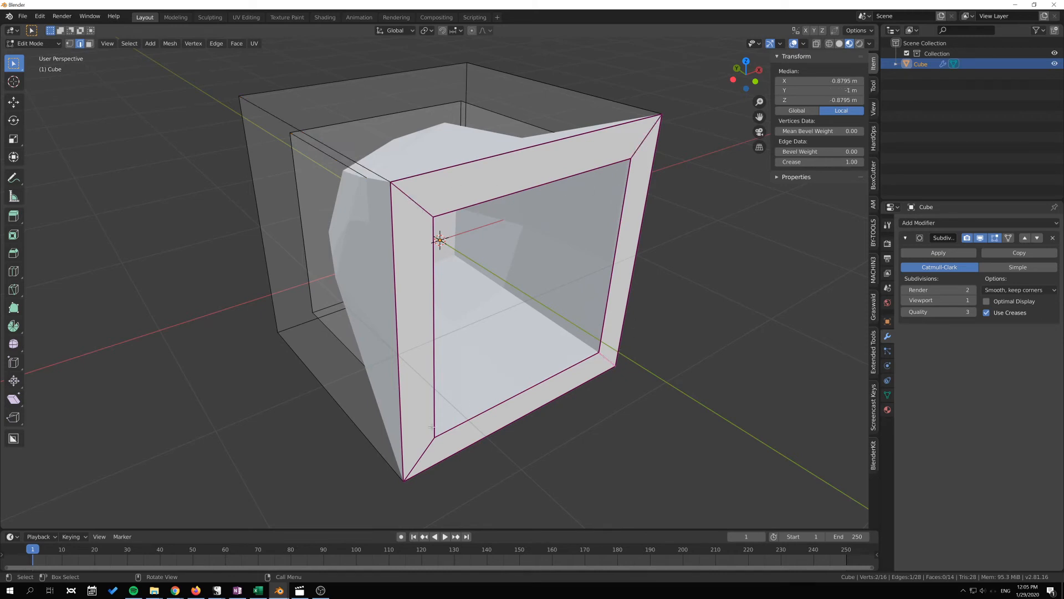
middle_click_drag(599, 380, 652, 357)
- Examine the subdivided cube's creased opening and rounded back in Object Mode from several angles
key("Tab")
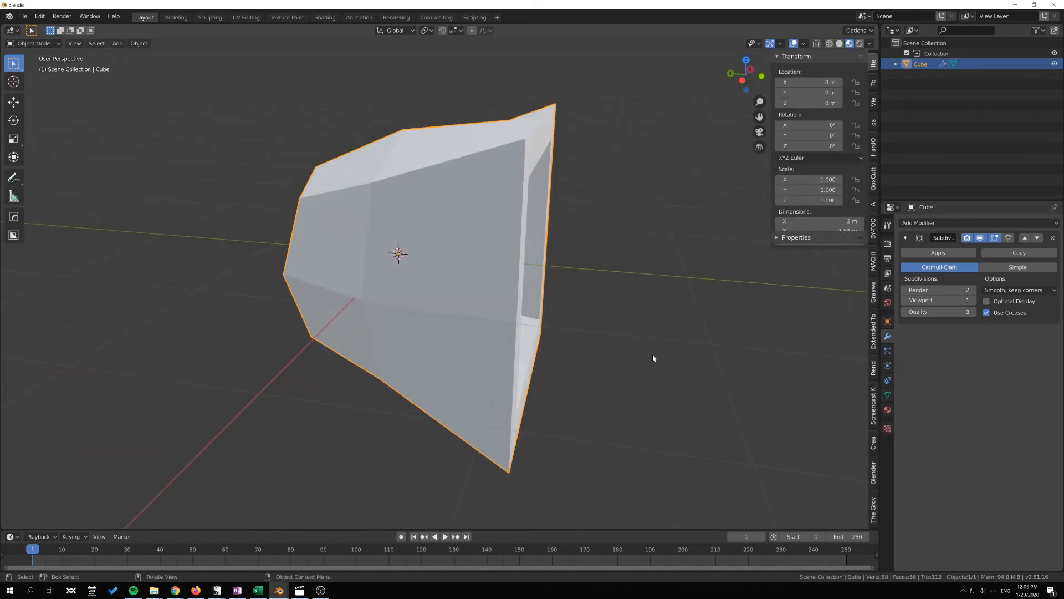
middle_click_drag(530, 328, 676, 361)
middle_click_drag(636, 195, 505, 169)
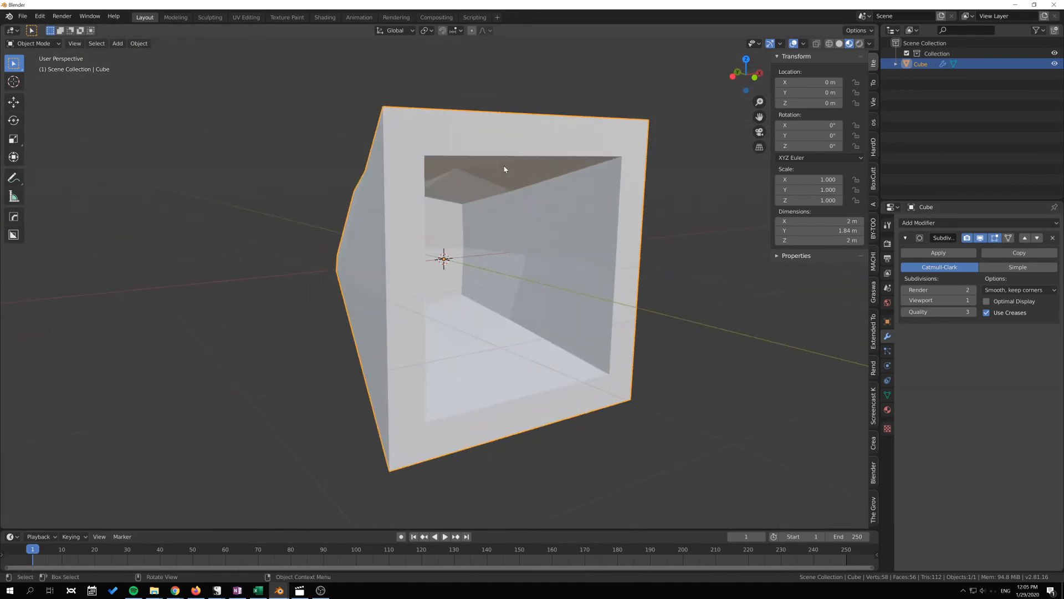
middle_click_drag(652, 181, 587, 276)
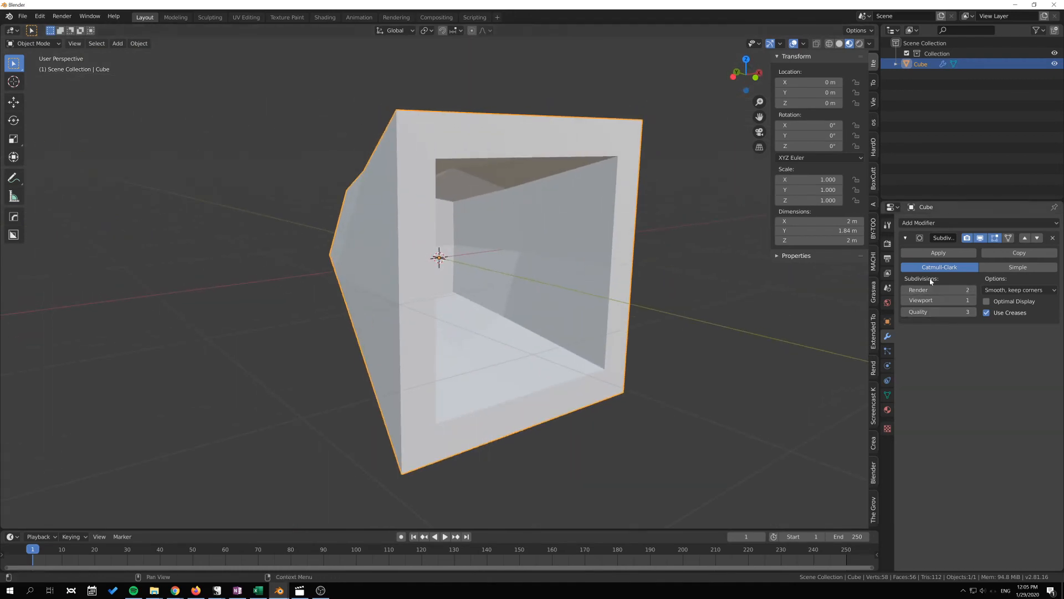
key("Tab")
key("Tab")
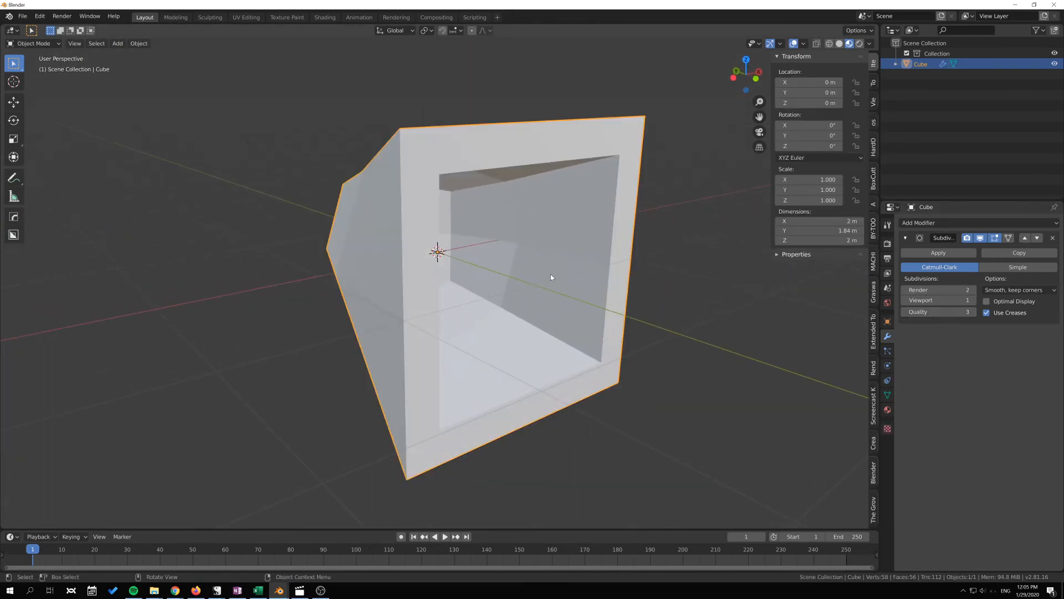
middle_click_drag(550, 274, 380, 165)
- Set the crease to 1 on the two upper outer edges running from the opening to the cube's back
key("Tab")
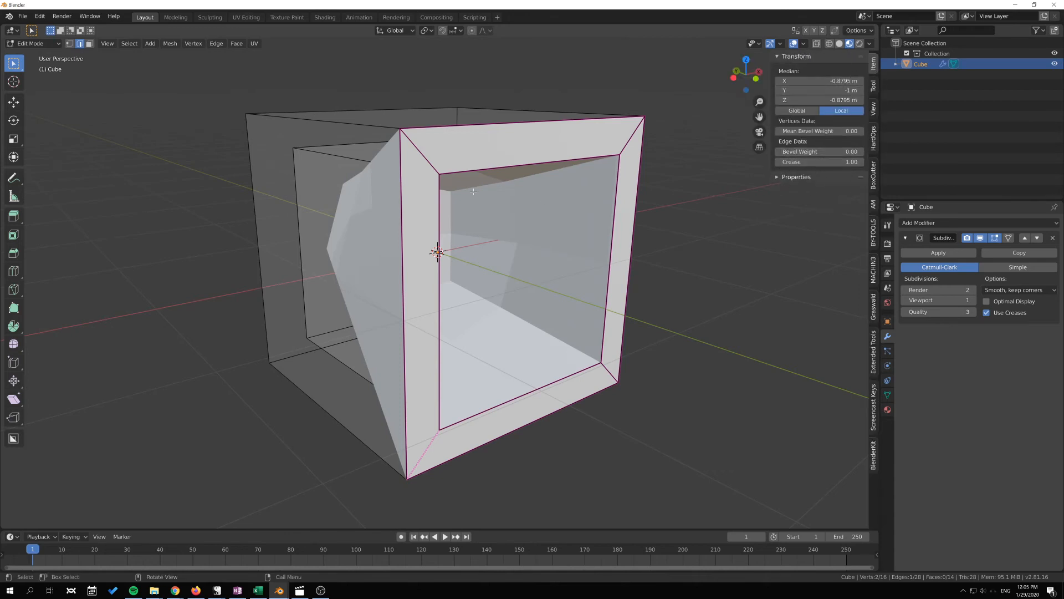
left_click(402, 197)
left_click(296, 119)
middle_click_drag(294, 119, 308, 126)
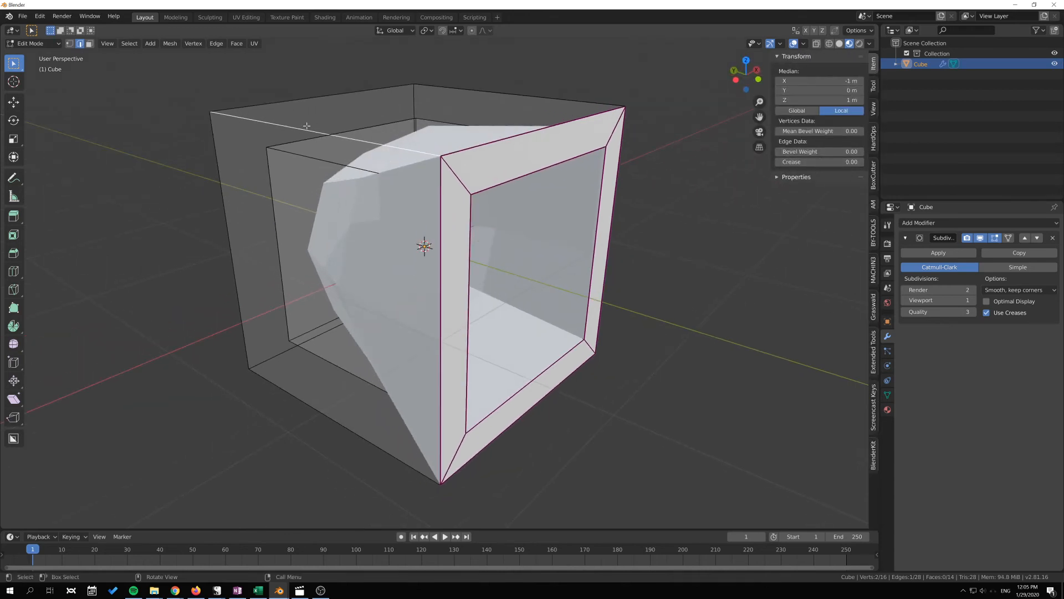
left_click(819, 162)
type("1")
key("Return")
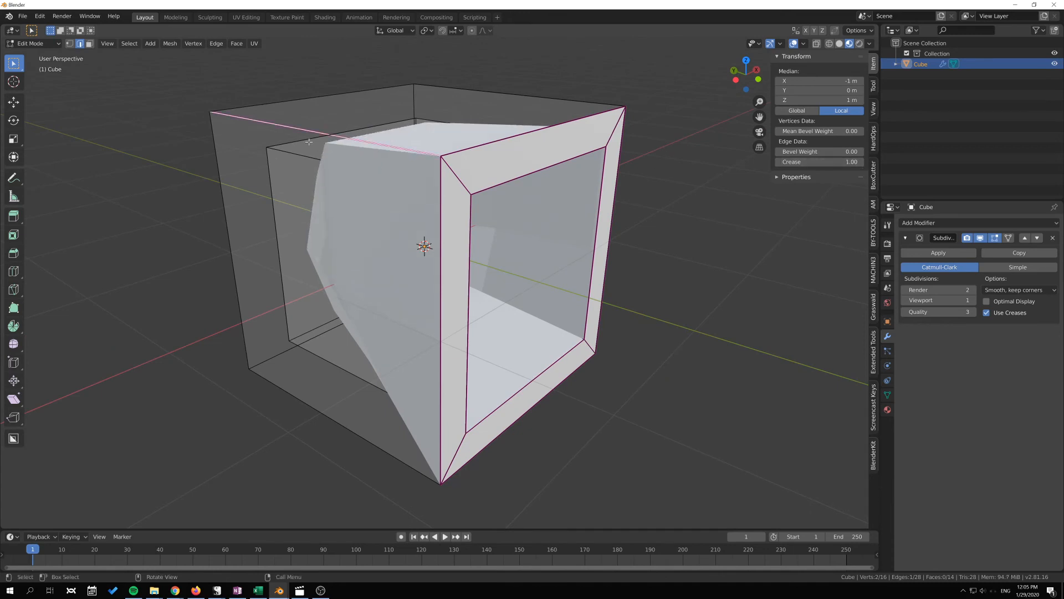
left_click(549, 94)
left_click_drag(819, 162, 848, 162)
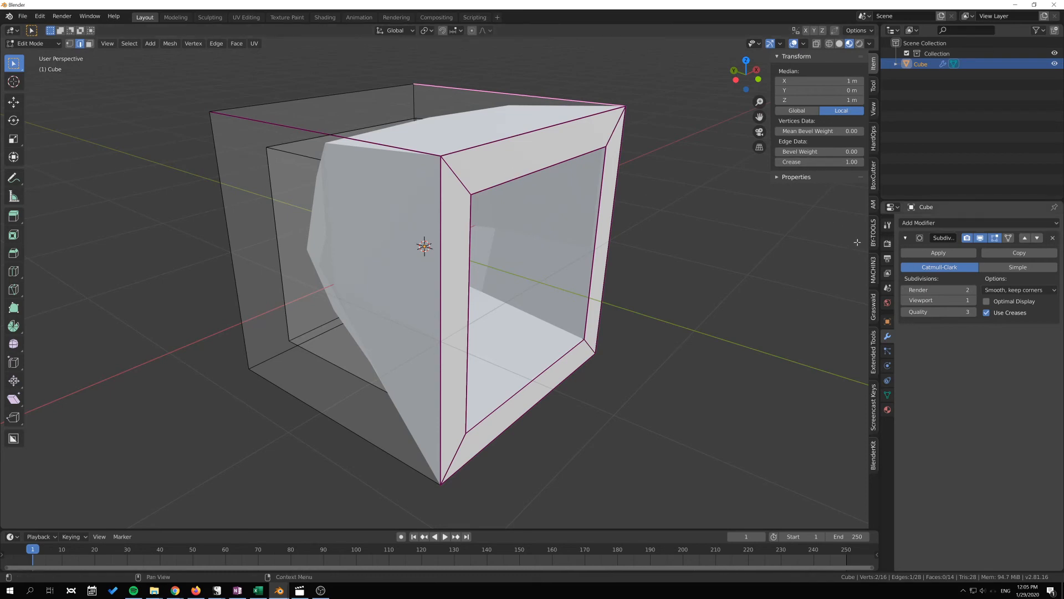
- Undo the crease changes on the two upper outer edges and compare the cube in Object and Edit Mode
key("ctrl+z")
key("ctrl+z")
key("ctrl+z")
key("ctrl+z")
key("ctrl+z")
key("Tab")
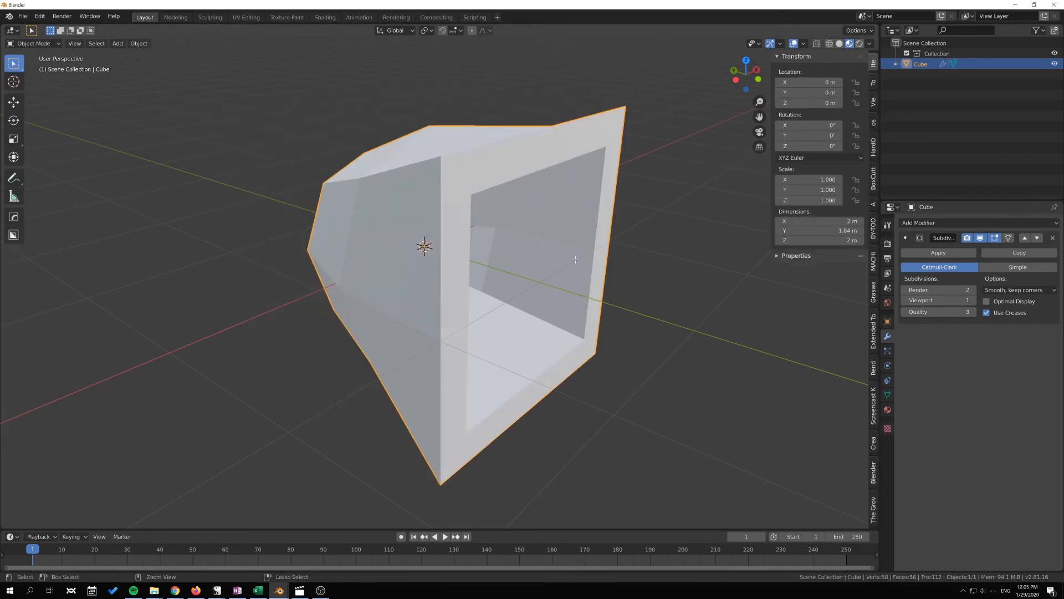
key("Tab")
key("Tab")
key("Tab")
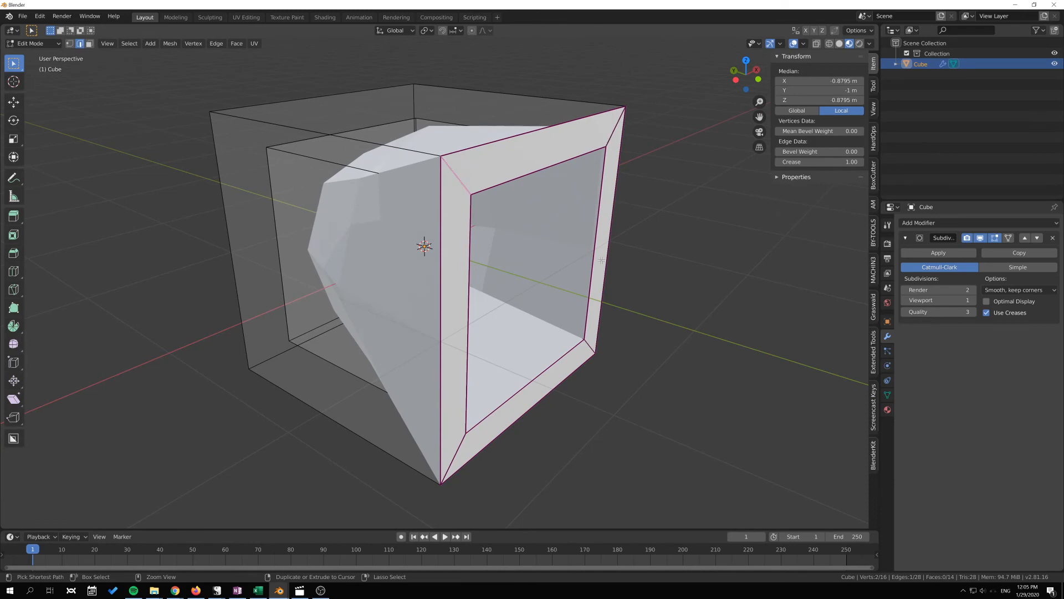
- Undo the edge selections and the application of the Solidify modifier to restore it above Subdivision Surface
key("ctrl+z")
key("ctrl+z")
key("ctrl+z")
key("ctrl+z")
key("ctrl+z")
key("ctrl+z")
key("ctrl+z")
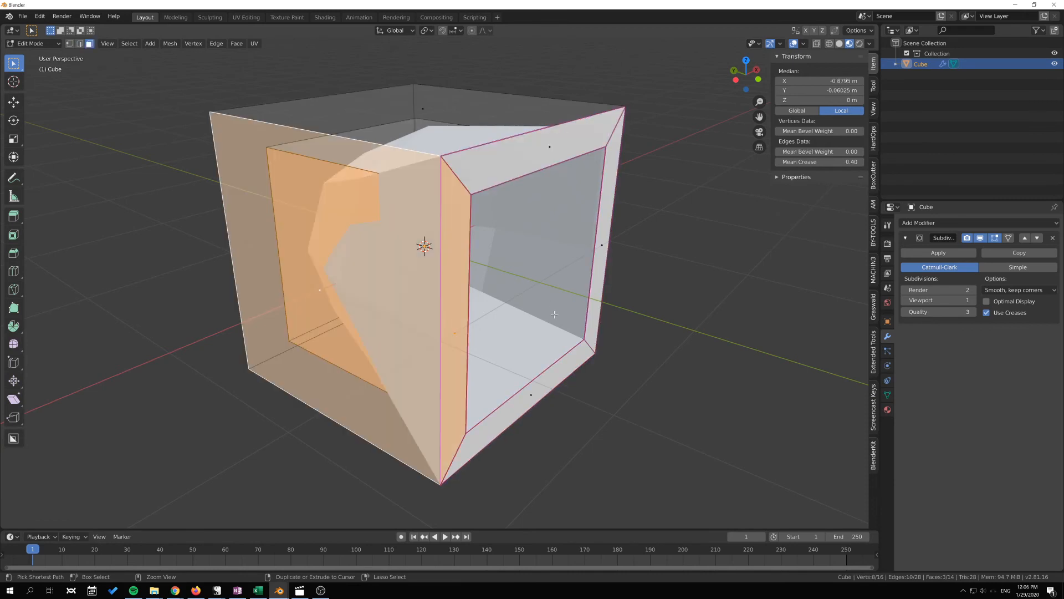
key("ctrl+z")
key("ctrl+z")
middle_click_drag(679, 302, 761, 310, "shift")
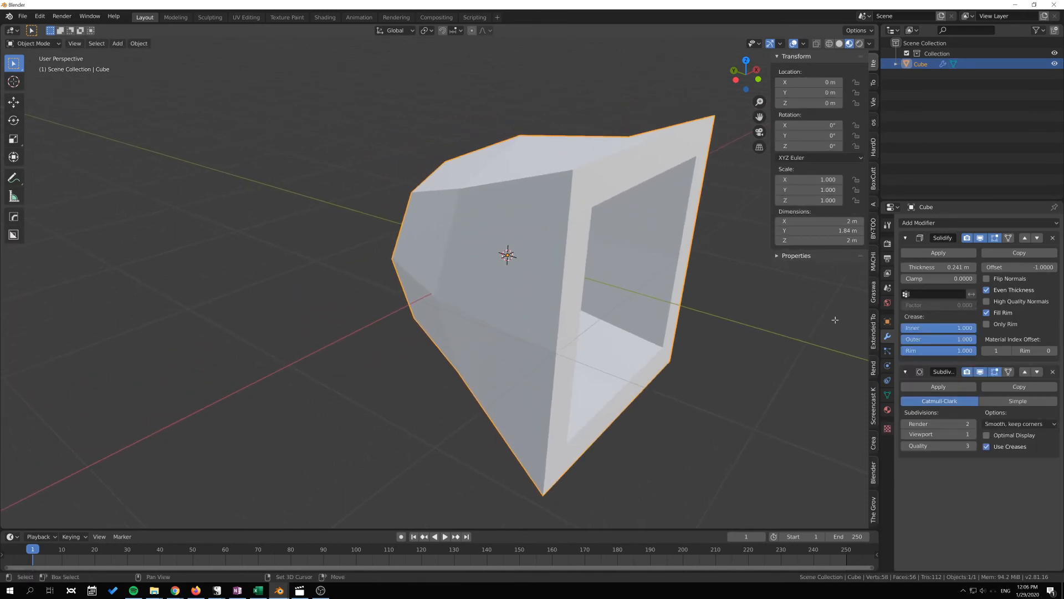
- Remove the Subdivision Surface modifier from the cube and check the Solidify modifier's vertex group choices
left_click(1052, 372)
middle_click_drag(764, 374, 672, 391, "shift")
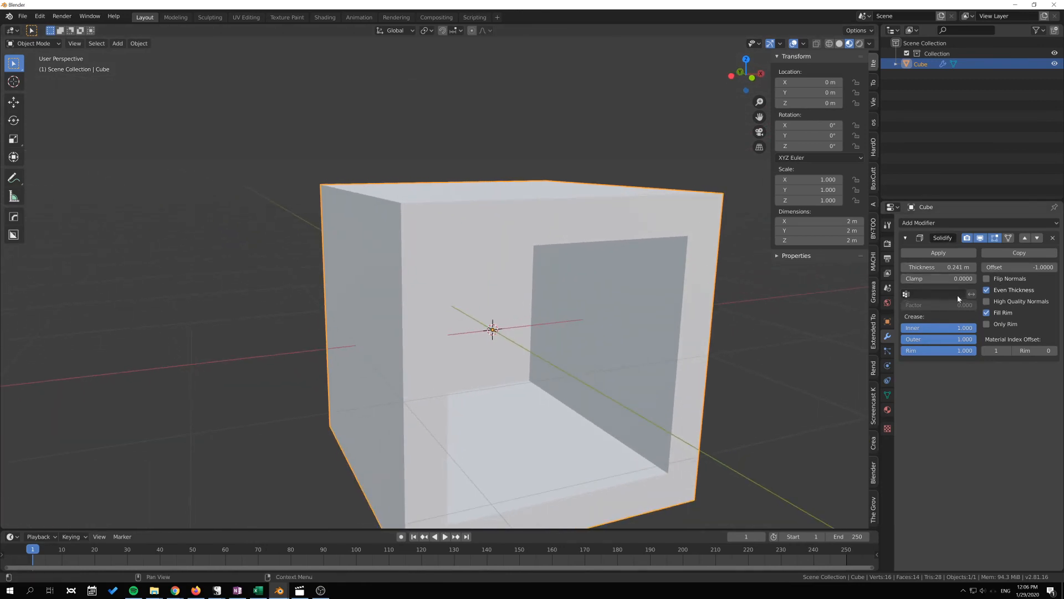
left_click(923, 298)
key("Escape")
middle_click_drag(532, 274, 574, 302)
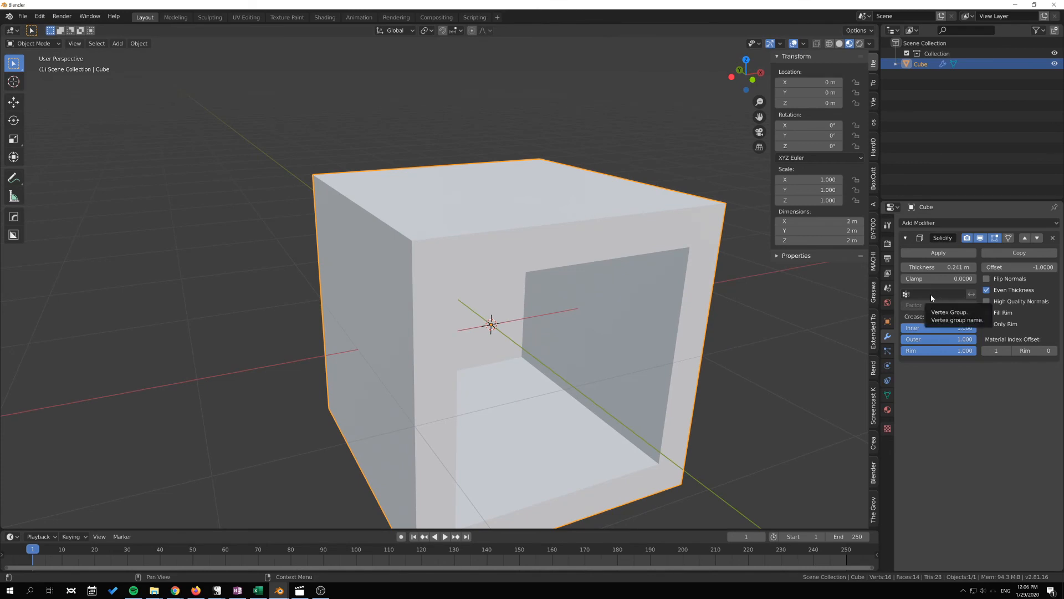
- Create a vertex group and assign the cube's back face, opposite the opening, to it with a weight of 1, then return to Object Mode
key("Tab")
middle_click_drag(562, 285, 567, 328)
left_click(349, 319)
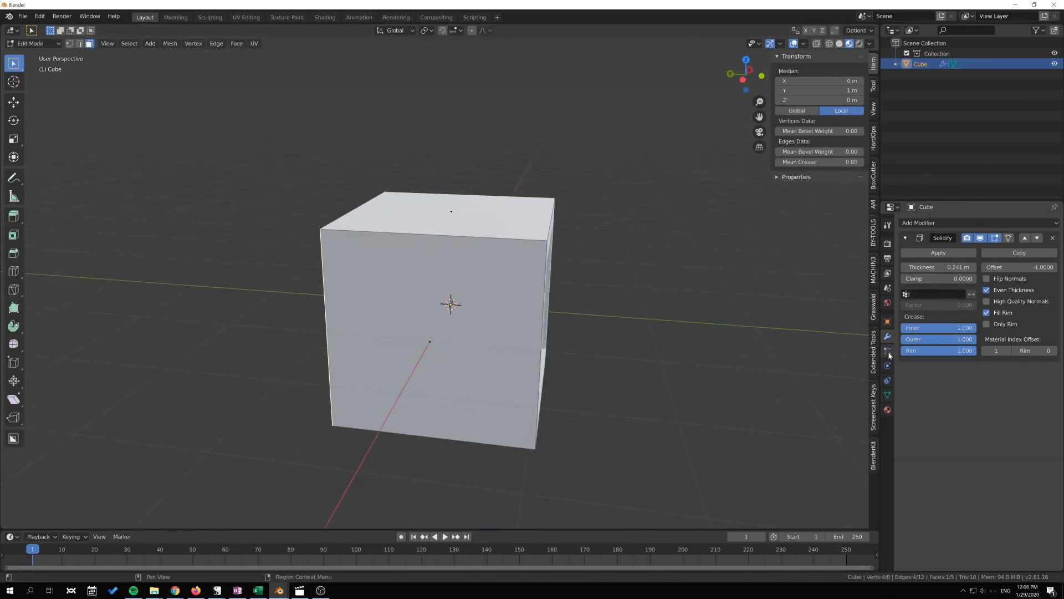
left_click(887, 395)
left_click(1054, 254)
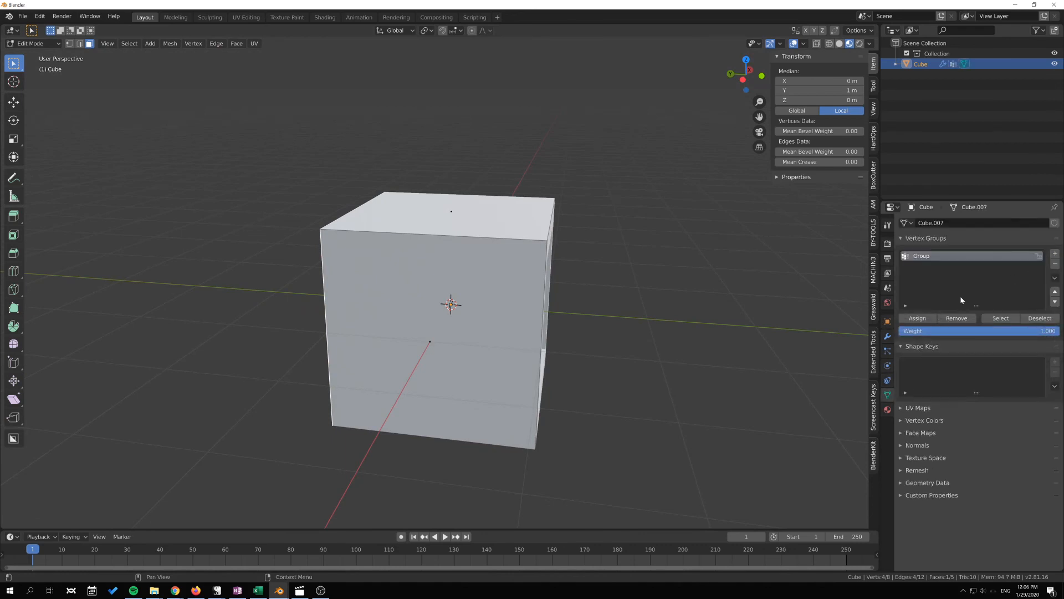
left_click(917, 319)
middle_click_drag(554, 286, 604, 283)
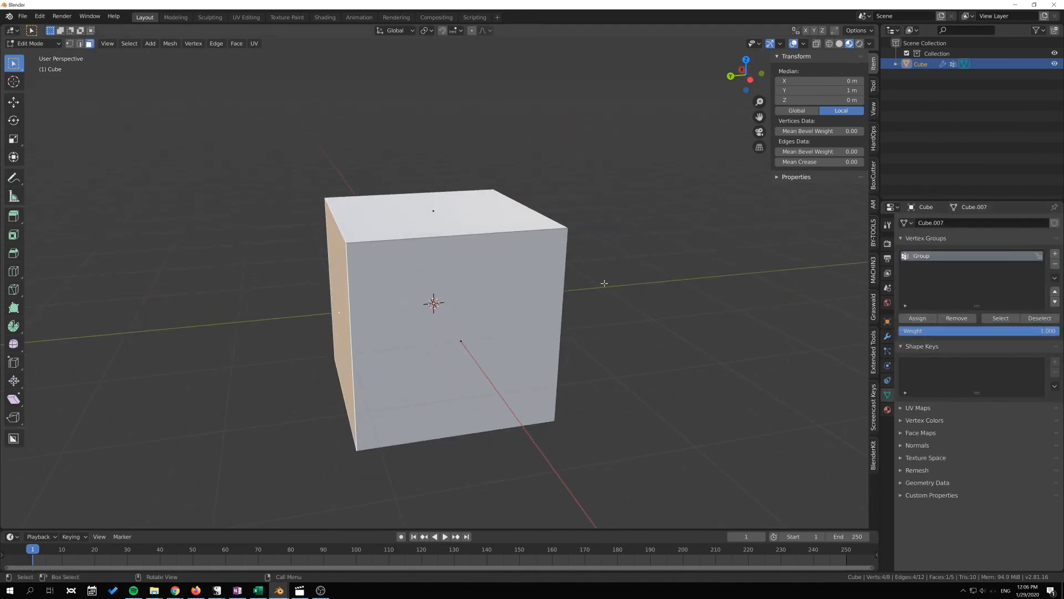
key("Tab")
middle_click_drag(609, 335, 577, 323)
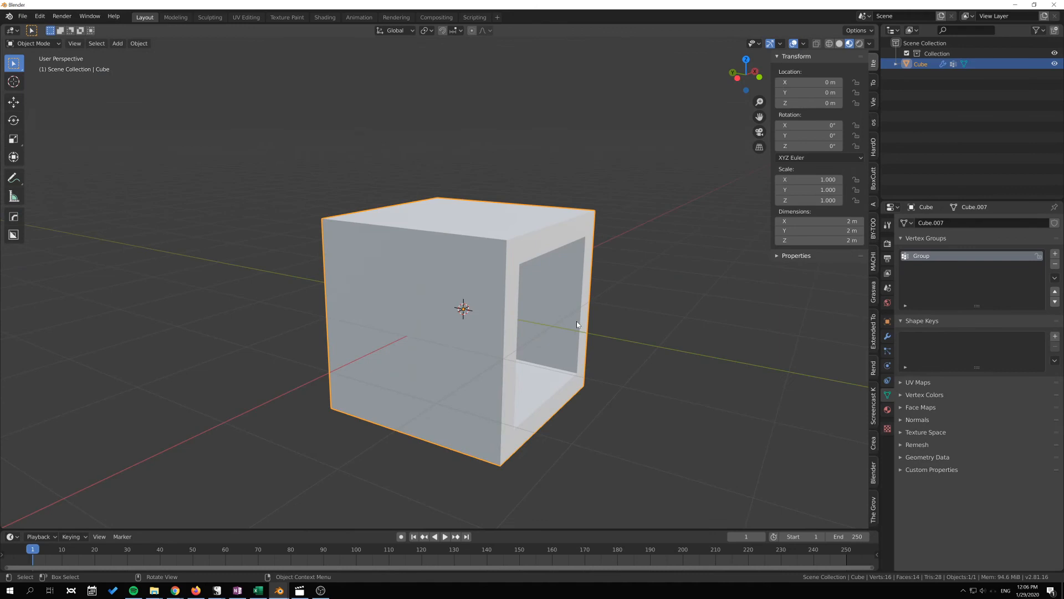
- Set the Solidify modifier's vertex group to Group and display the cube in wireframe
left_click(888, 336)
left_click(920, 294)
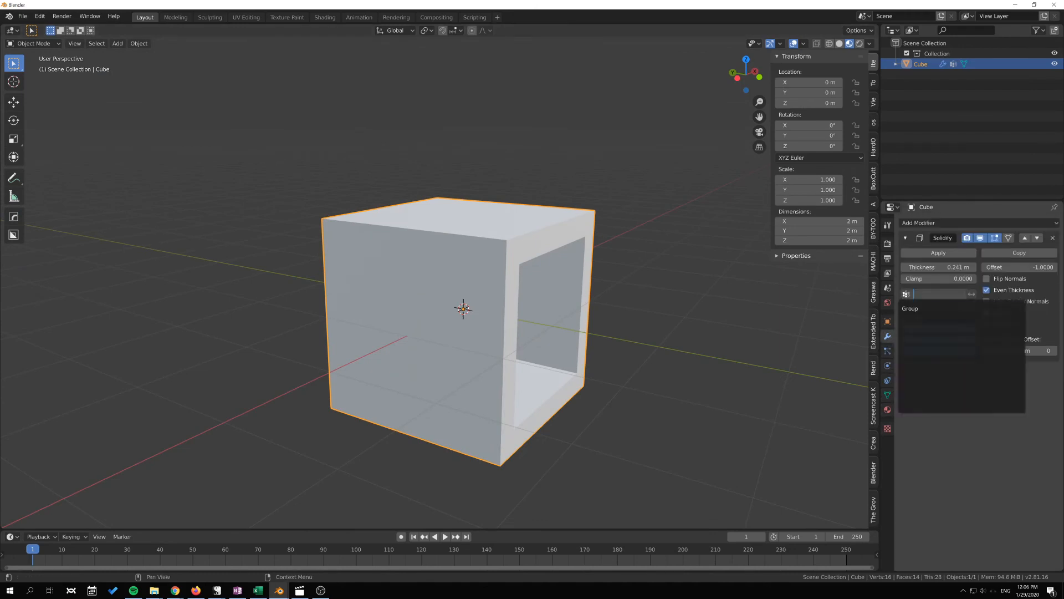
left_click(904, 309)
mouse_move(598, 323)
middle_mouse_down()
mouse_move(522, 303)
mouse_move(484, 327)
mouse_move(534, 331)
mouse_move(514, 330)
middle_mouse_up()
key("shift+z")
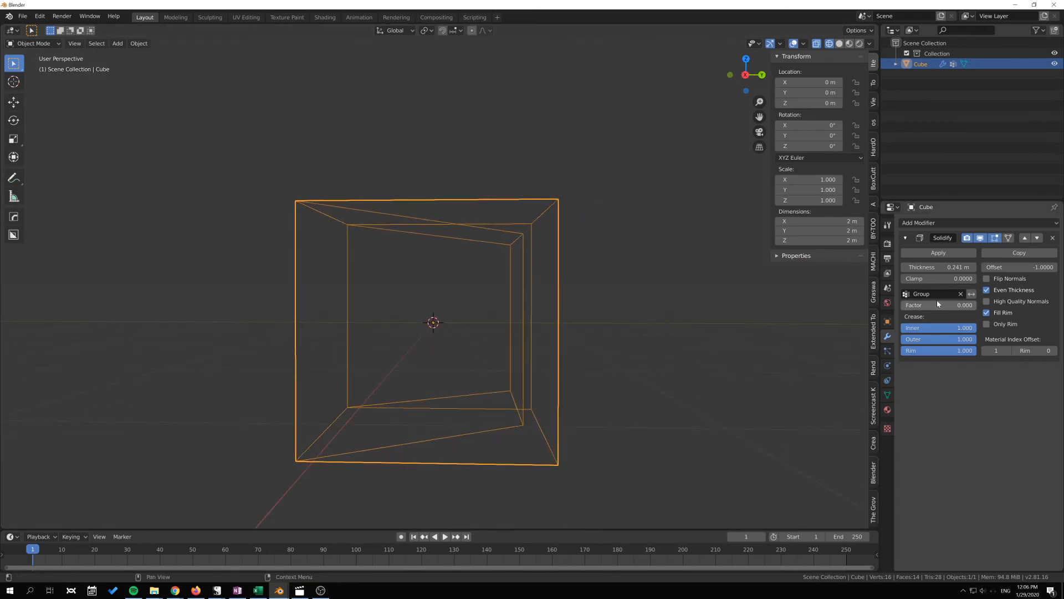
- Set the Solidify thickness to 0.271 m and inspect the inner walls in wireframe from several angles
mouse_move(903, 267)
left_mouse_down()
mouse_move(923, 267)
mouse_move(903, 278)
left_mouse_up()
middle_click_drag(499, 277, 306, 220)
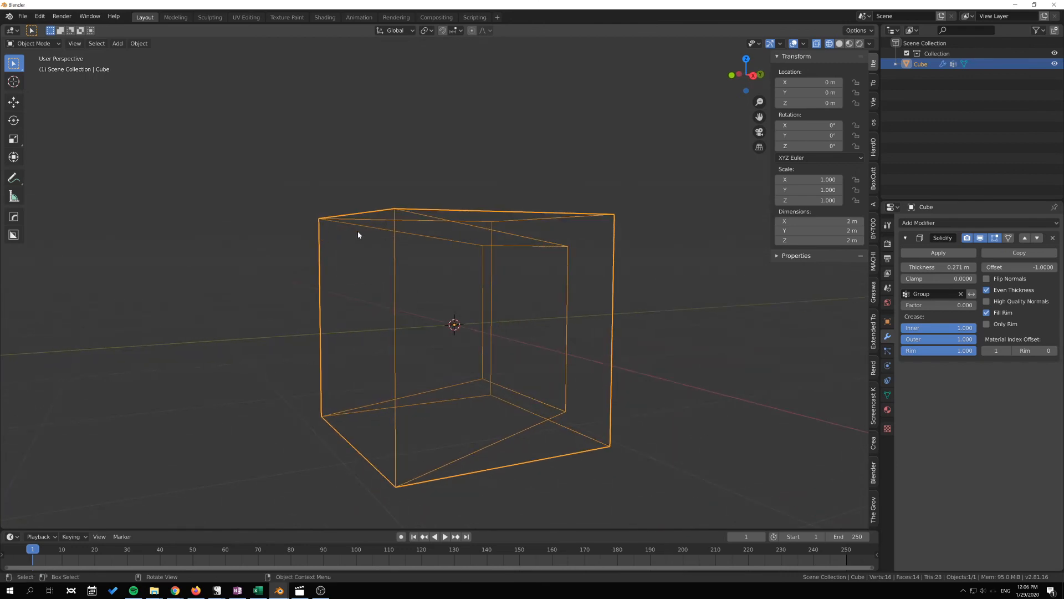
middle_click_drag(428, 241, 311, 180)
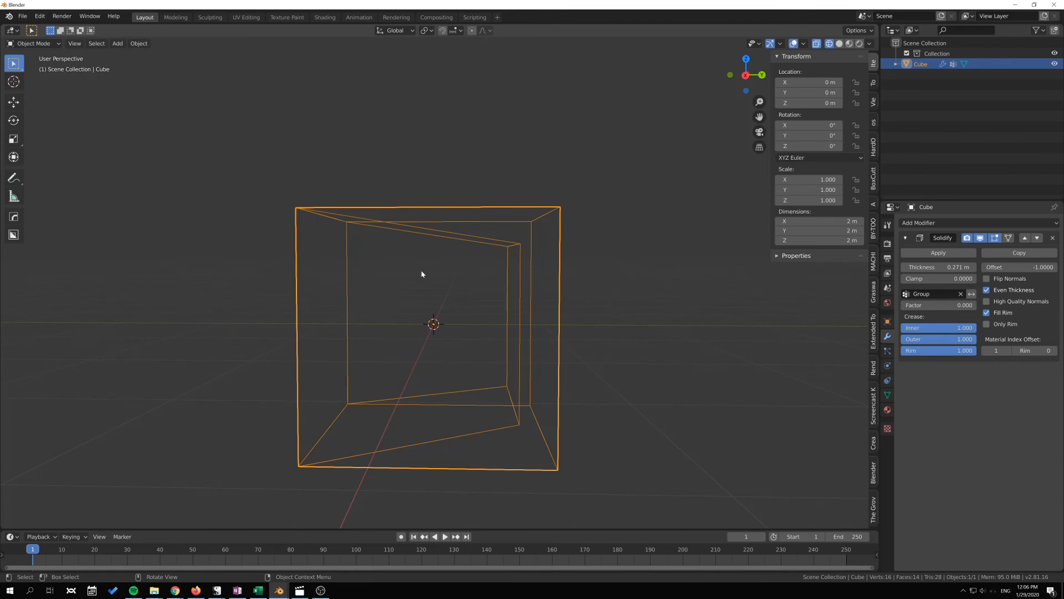
middle_click_drag(423, 276, 580, 321)
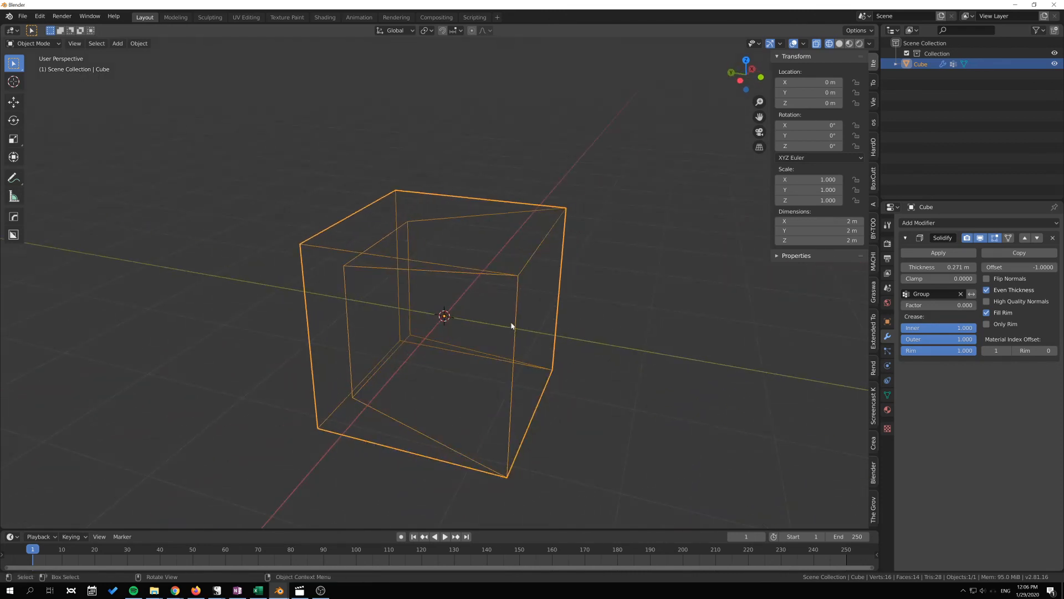